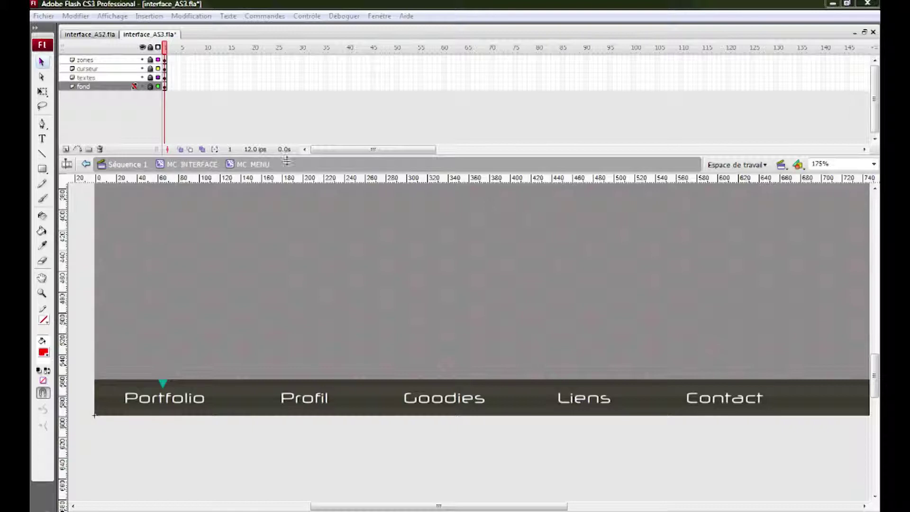
- Add a layer named "sous-menu" and place it beneath the fond layer
{"action": "left_click", "coordinate": [66, 149]}
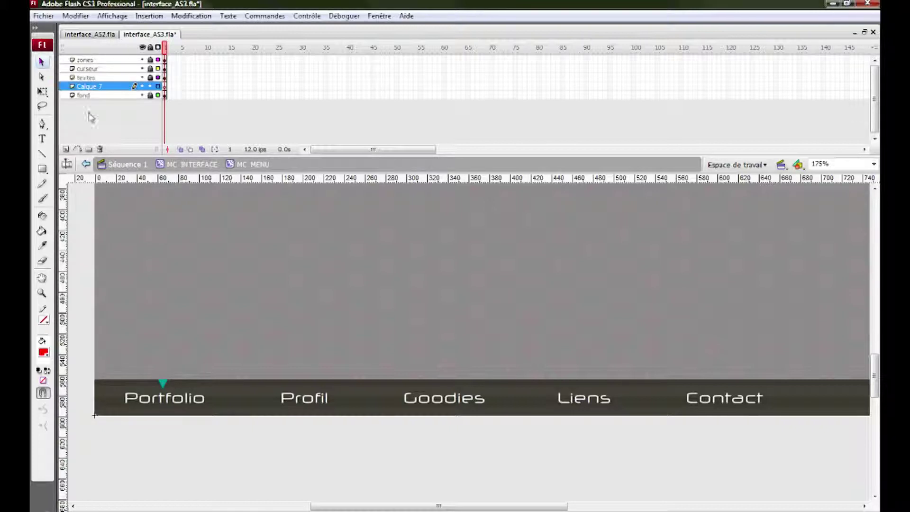
{"action": "left_click_drag", "start_coordinate": [104, 101], "coordinate": [92, 99]}
{"action": "double_click", "coordinate": [87, 95]}
{"action": "type", "text": "sous-menu"}
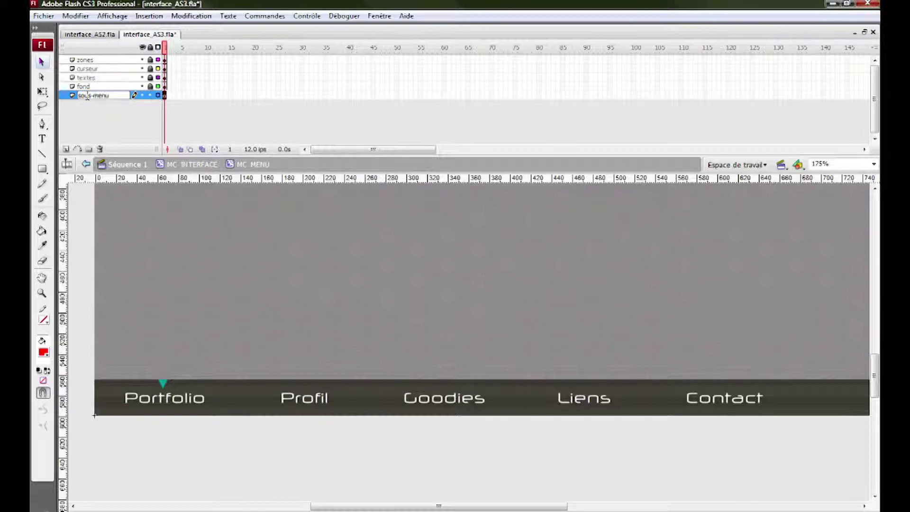
{"action": "key", "text": "Return"}
- On the sous-menu layer, draw a rounded primitive rectangle about 527 × 52 px above the menu bar, filled with teal sampled from the cursor triangle
{"action": "left_click", "coordinate": [164, 95]}
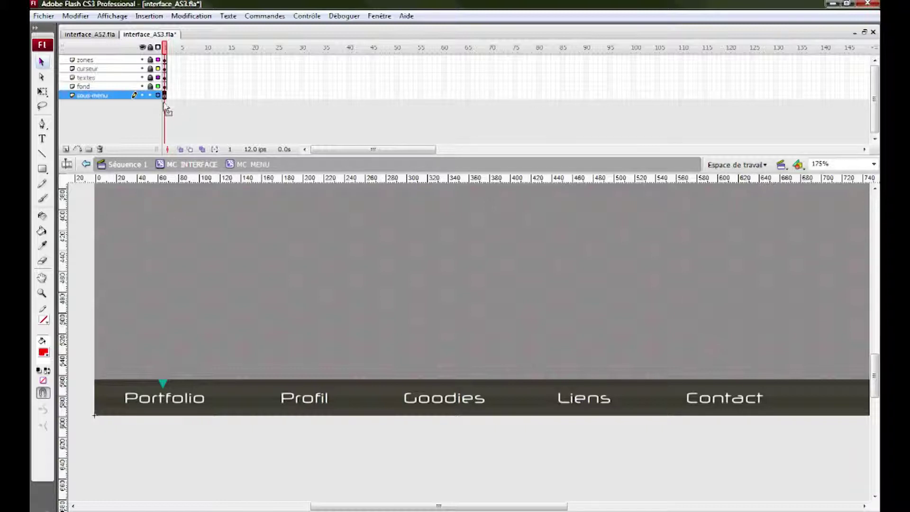
{"action": "left_click", "coordinate": [169, 272]}
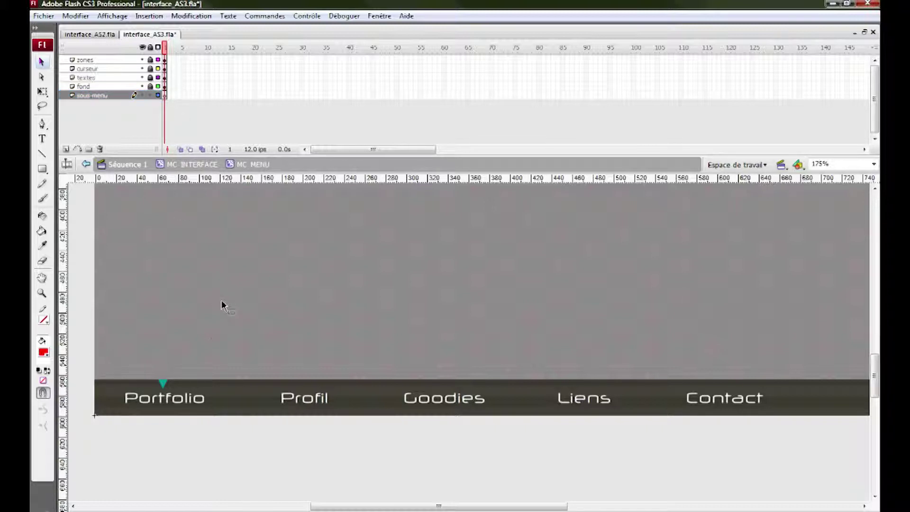
{"action": "scroll", "coordinate": [213, 339], "scroll_direction": "down", "scroll_amount": 5}
{"action": "scroll", "coordinate": [213, 340], "scroll_direction": "left", "scroll_amount": 8}
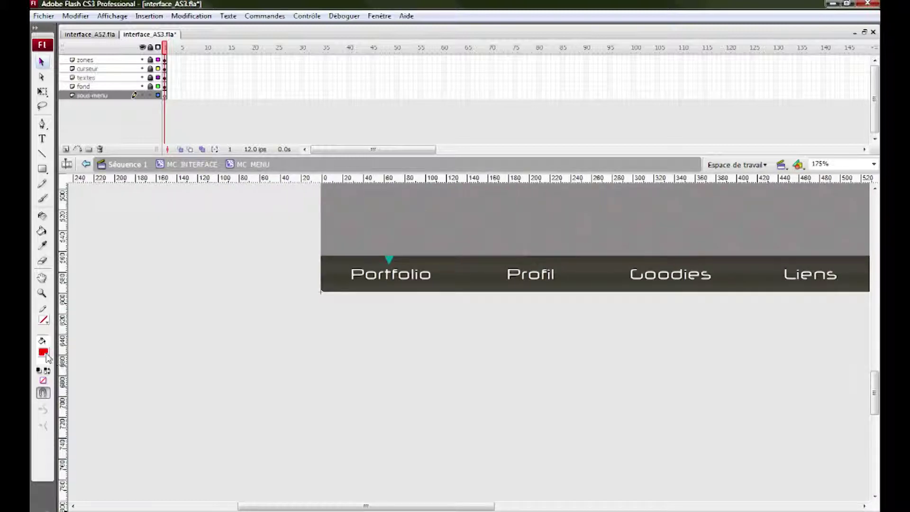
{"action": "left_click", "coordinate": [46, 354]}
{"action": "left_click", "coordinate": [390, 258]}
{"action": "left_click_drag", "start_coordinate": [481, 293], "coordinate": [288, 385]}
{"action": "left_click", "coordinate": [42, 169]}
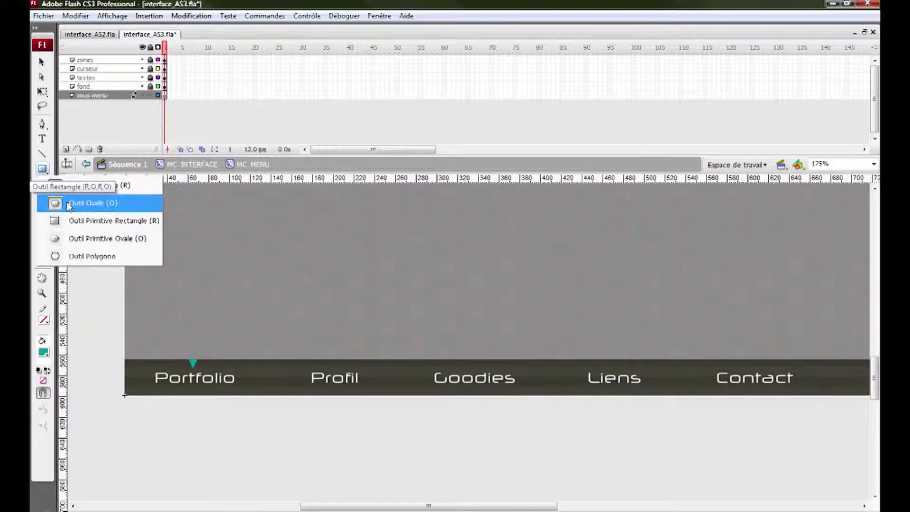
{"action": "left_click", "coordinate": [84, 220]}
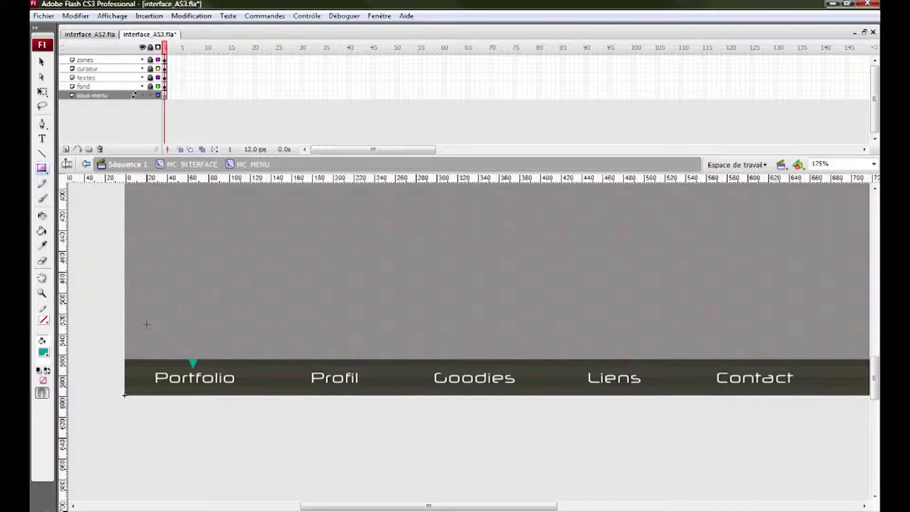
{"action": "left_click_drag", "start_coordinate": [146, 334], "coordinate": [692, 377]}
- Move the teal rectangle down behind the menu bar, aligning its upper edge with the bar's upper edge
{"action": "left_click", "coordinate": [41, 61]}
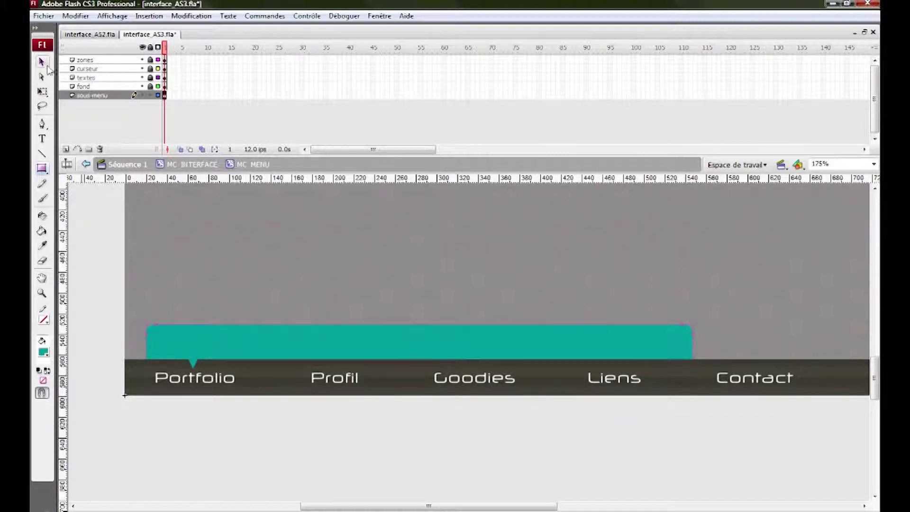
{"action": "left_click_drag", "start_coordinate": [268, 341], "coordinate": [261, 371]}
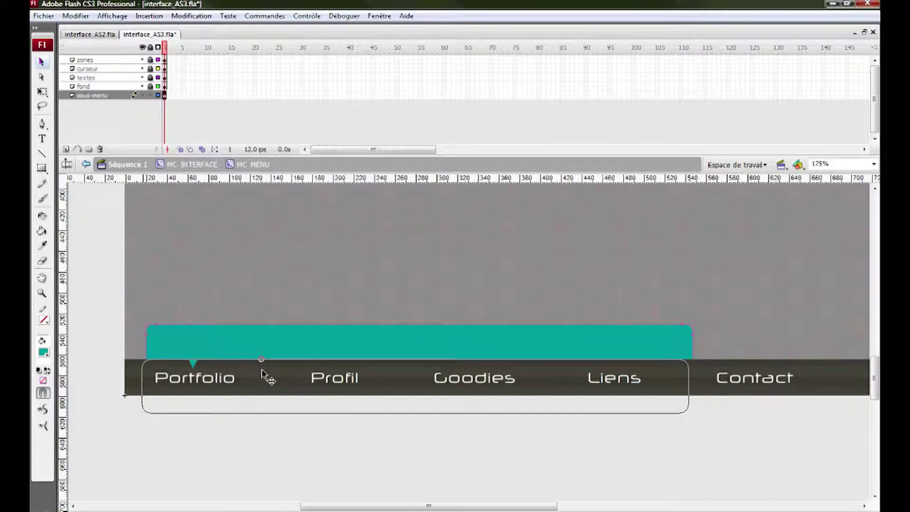
{"action": "left_click_drag", "start_coordinate": [261, 371], "coordinate": [263, 374]}
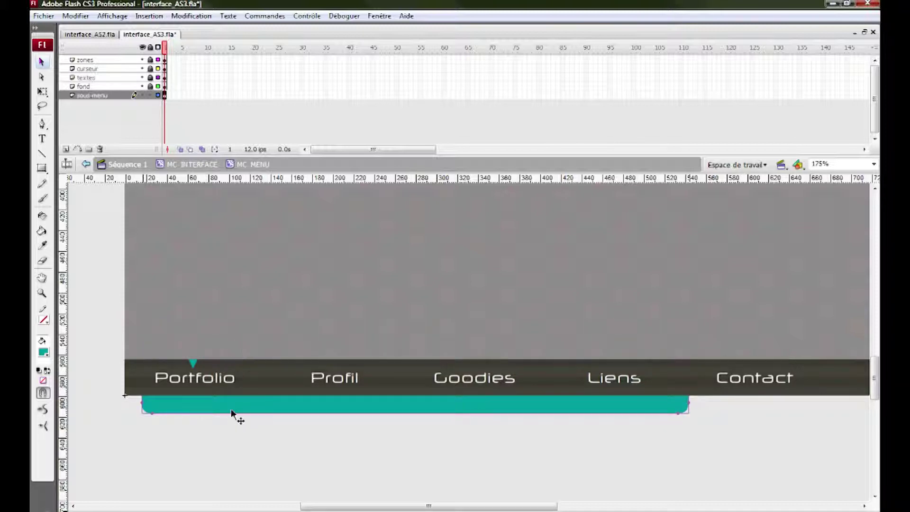
- Convert the teal rectangle to a movie clip symbol named MC_SOUS_MENU
{"action": "left_click", "coordinate": [190, 16]}
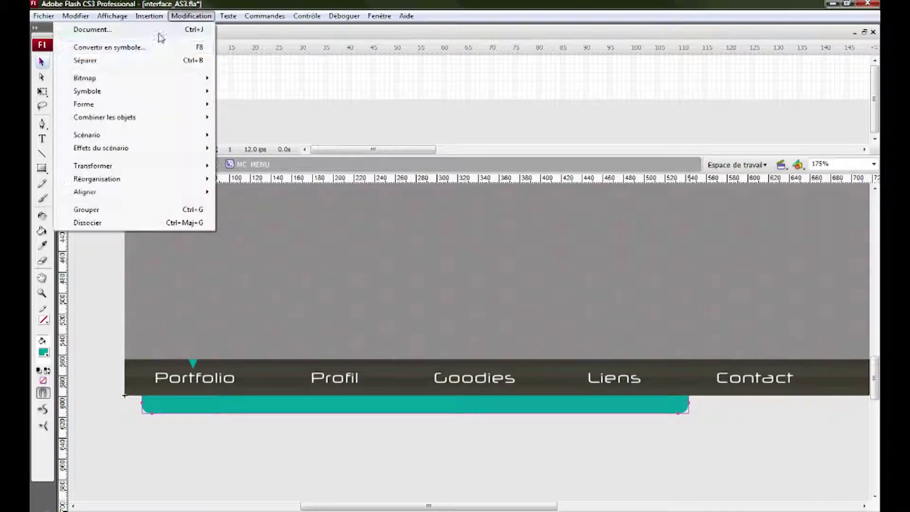
{"action": "left_click", "coordinate": [136, 45]}
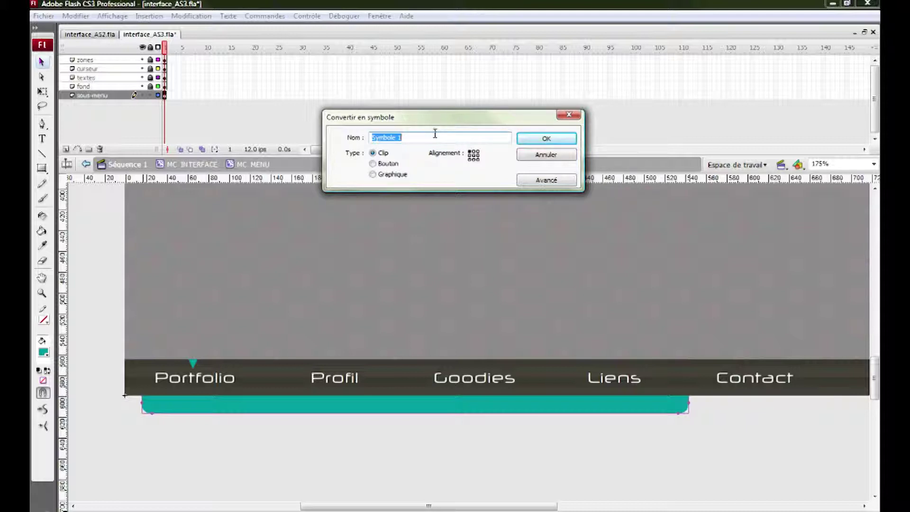
{"action": "type", "text": "MC_SOUS_MENU"}
{"action": "key", "text": "Return"}
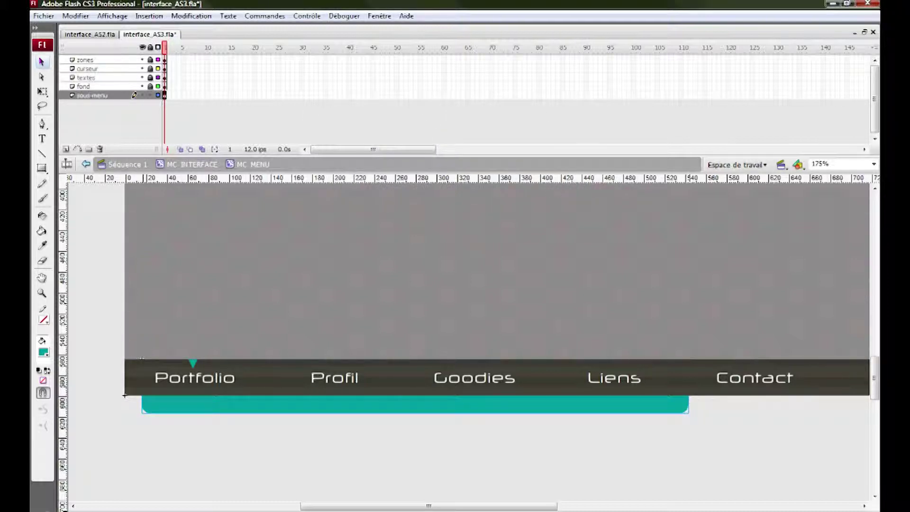
- Give the MC_SOUS_MENU clip the instance name sousMenu and move the properties window out of the way
{"action": "key", "text": "ctrl+F3"}
{"action": "left_click", "coordinate": [422, 259]}
{"action": "type", "text": "sous"}
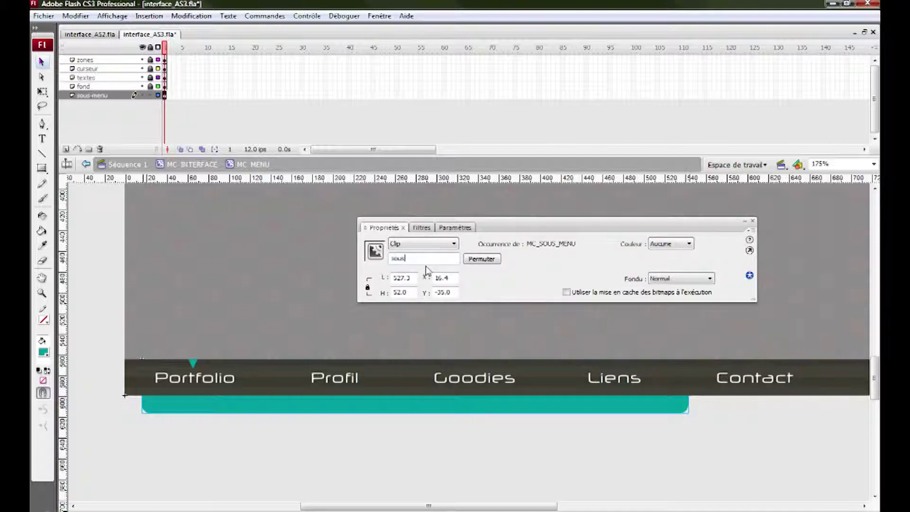
{"action": "type", "text": "Menu"}
{"action": "key", "text": "Return"}
{"action": "left_click_drag", "start_coordinate": [528, 227], "coordinate": [900, 493]}
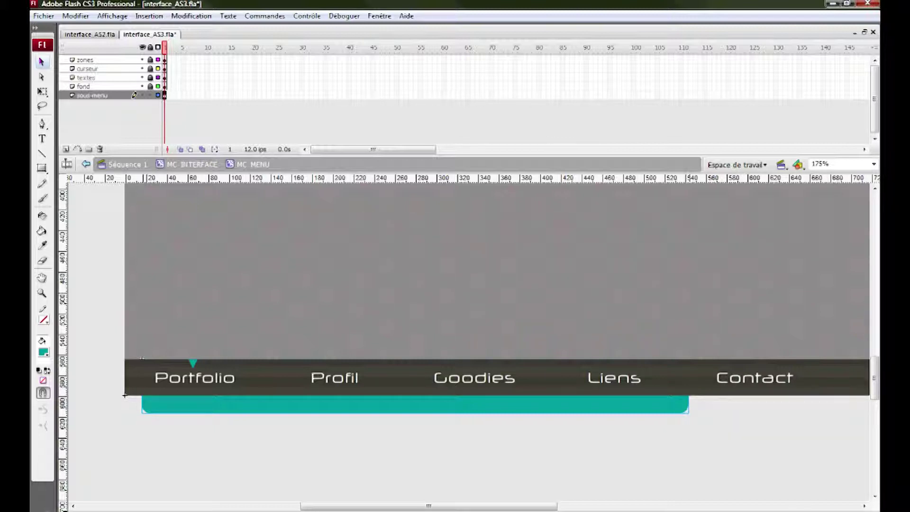
- Enter the submenu clip for editing, rename its layer "fond" and lock it
{"action": "double_click", "coordinate": [353, 406]}
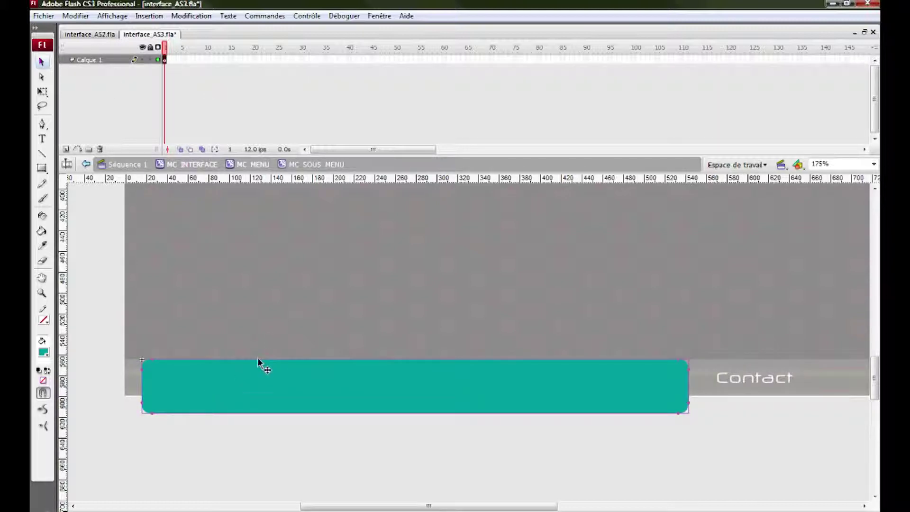
{"action": "double_click", "coordinate": [101, 61]}
{"action": "type", "text": "fond"}
{"action": "key", "text": "Return"}
{"action": "left_click", "coordinate": [150, 60]}
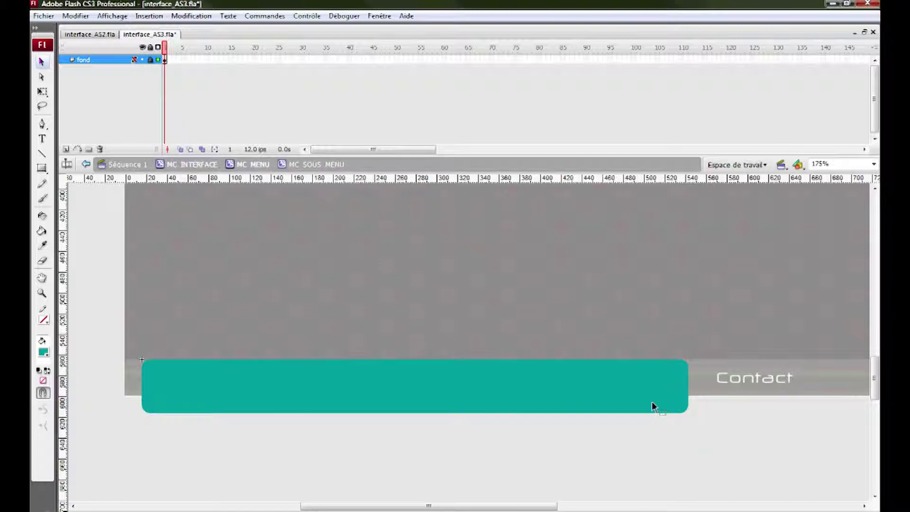
- Add two layers above fond and name the lower one "textes boutons"
{"action": "left_click", "coordinate": [66, 148]}
{"action": "left_click", "coordinate": [66, 148]}
{"action": "double_click", "coordinate": [87, 68]}
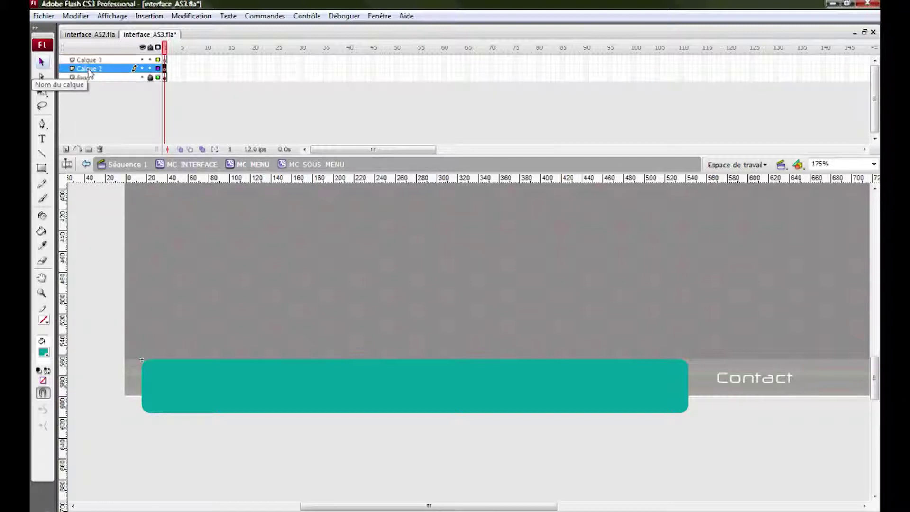
{"action": "type", "text": "f"}
{"action": "type", "text": "extes"}
{"action": "type", "text": " boutons"}
{"action": "key", "text": "Return"}
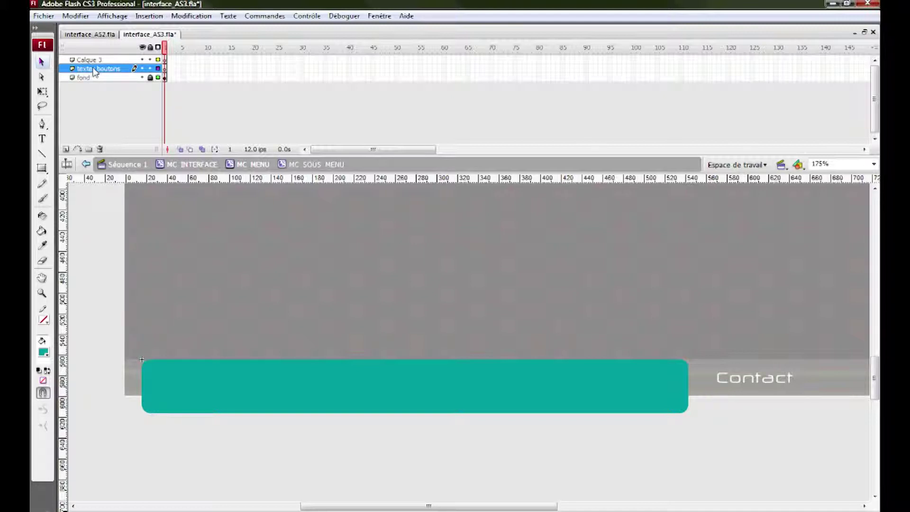
- Name the uppermost layer "zones boutons" and lock it
{"action": "double_click", "coordinate": [87, 59]}
{"action": "type", "text": "zones boutons"}
{"action": "key", "text": "Return"}
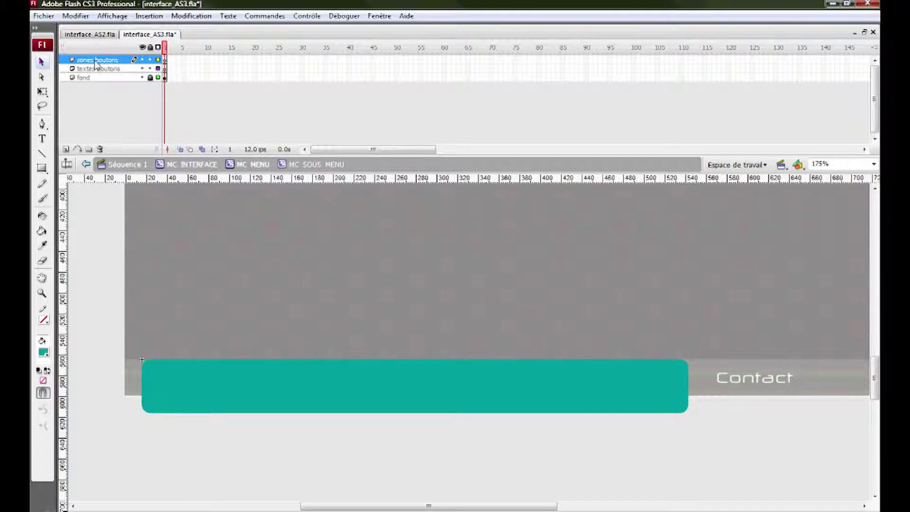
{"action": "left_click", "coordinate": [150, 60]}
- On the textes boutons layer, create an empty white text field about 194 px wide over the teal background's upper-left corner
{"action": "left_click", "coordinate": [164, 69]}
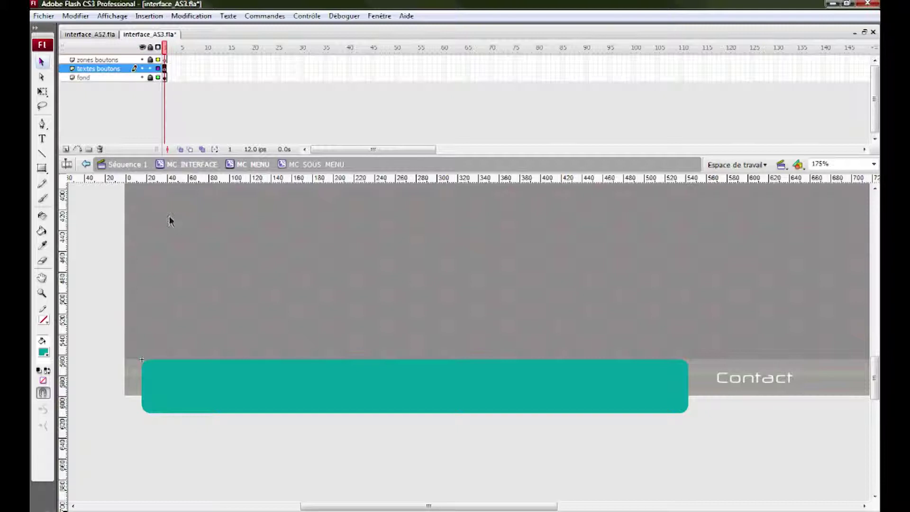
{"action": "left_click", "coordinate": [45, 353]}
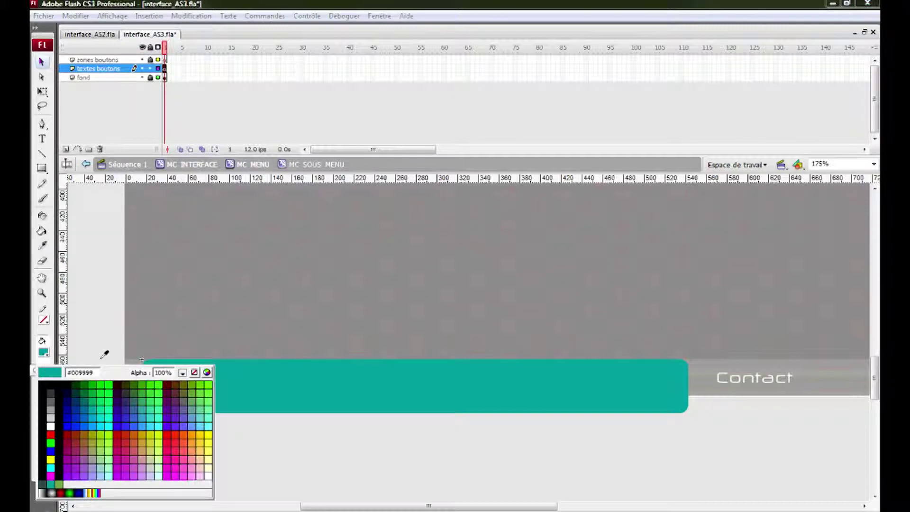
{"action": "left_click", "coordinate": [50, 422]}
{"action": "left_click", "coordinate": [42, 138]}
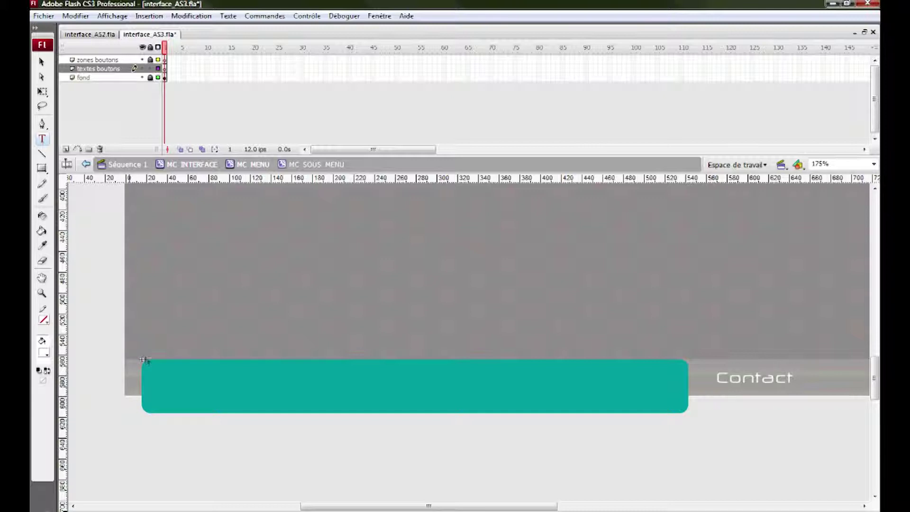
{"action": "left_click_drag", "start_coordinate": [142, 359], "coordinate": [337, 379]}
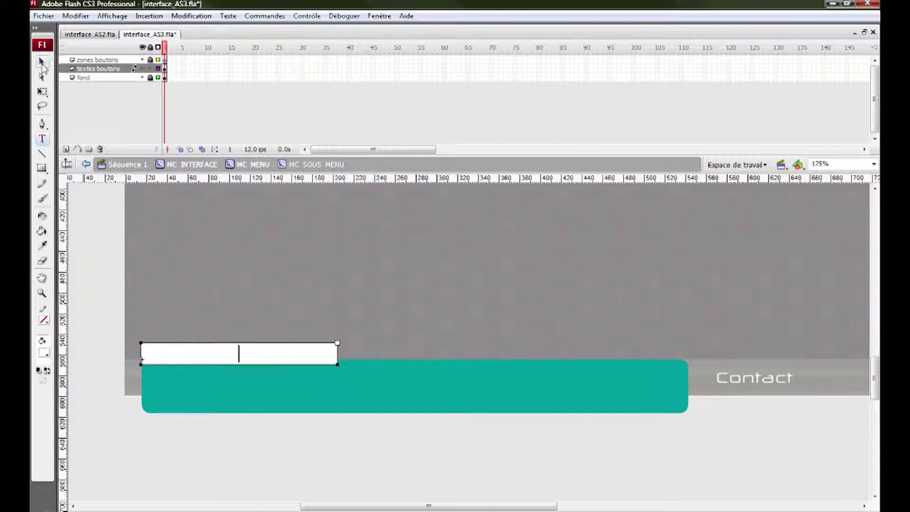
{"action": "left_click", "coordinate": [41, 64]}
{"action": "left_click", "coordinate": [42, 138]}
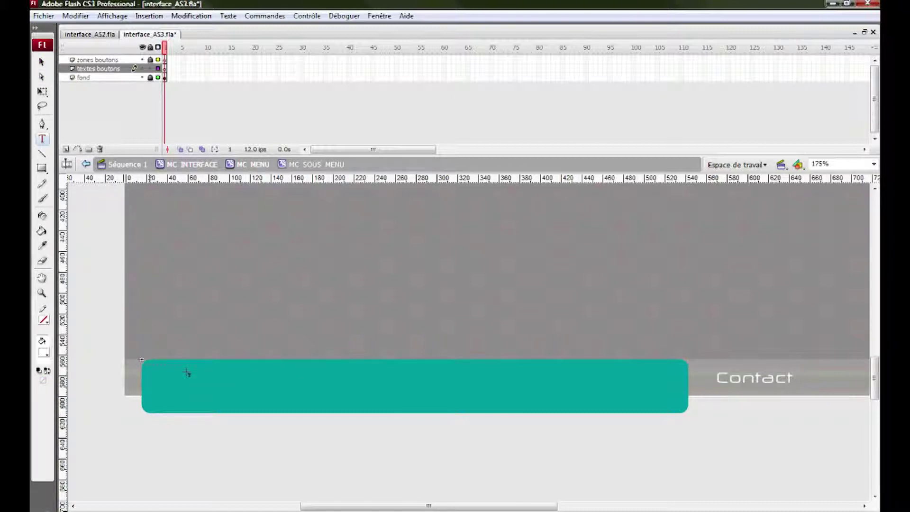
{"action": "key", "text": "ctrl+z"}
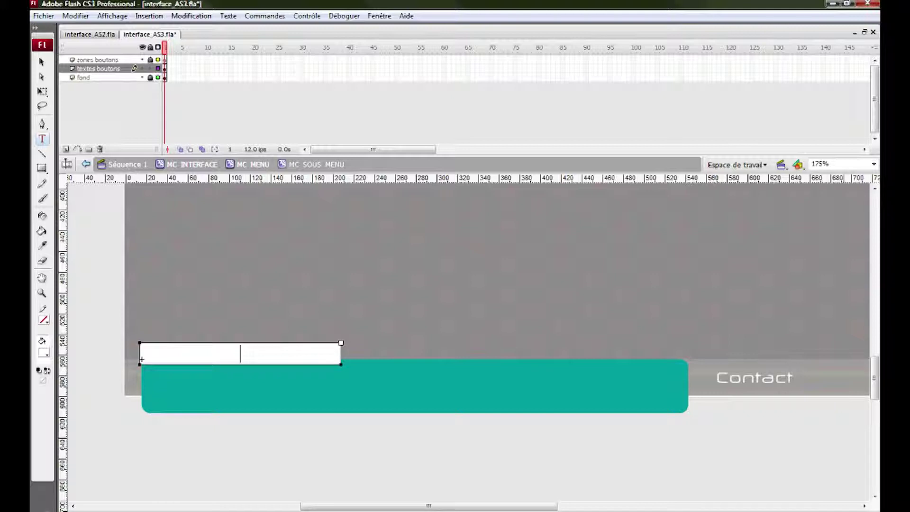
- Make the text field dynamic text and give it the instance name texteB1
{"action": "key", "text": "ctrl+F3"}
{"action": "left_click", "coordinate": [435, 238]}
{"action": "left_click", "coordinate": [426, 246]}
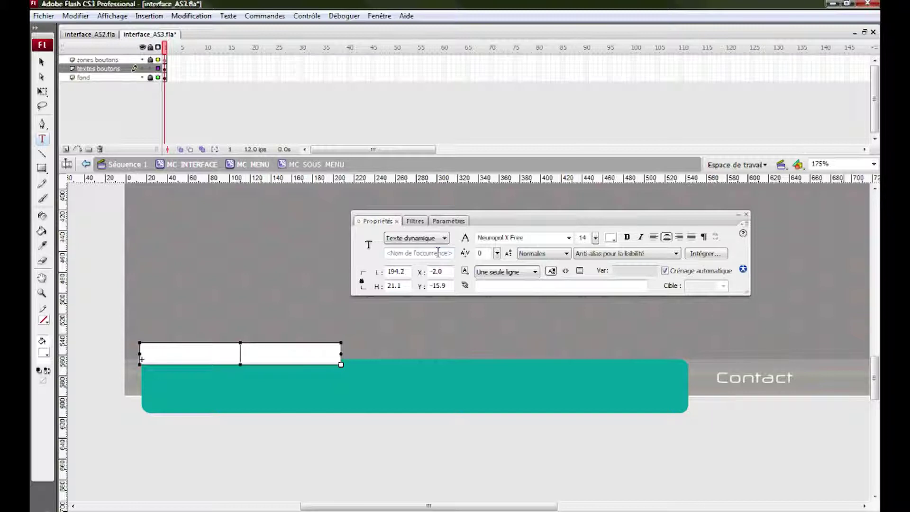
{"action": "left_click", "coordinate": [407, 254]}
{"action": "type", "text": "texte01"}
{"action": "key", "text": "Return"}
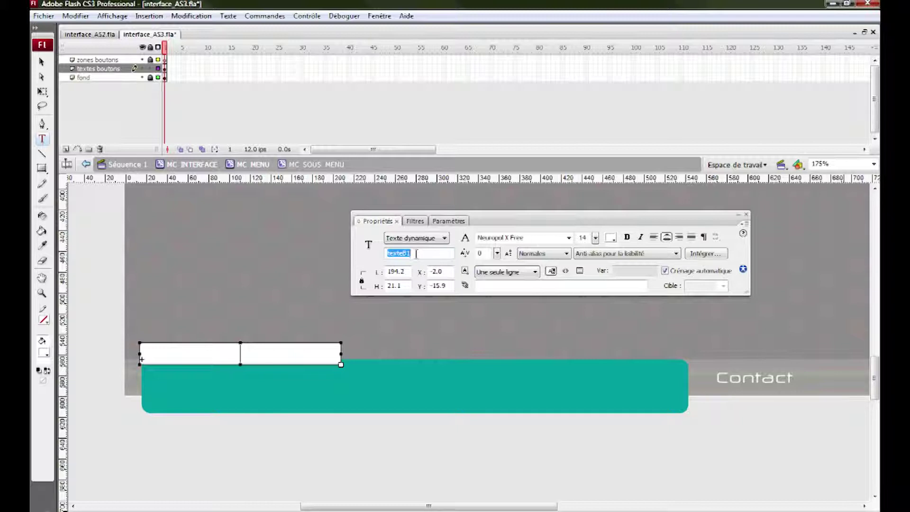
- Move the texteB1 field down onto the teal background's upper-left corner, at about X 0.3, Y 1.1
{"action": "left_click", "coordinate": [41, 62]}
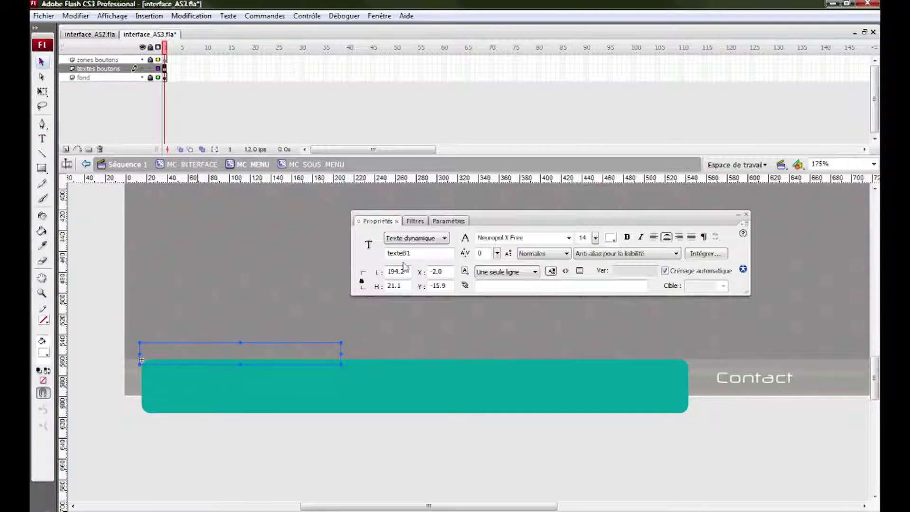
{"action": "left_click_drag", "start_coordinate": [295, 342], "coordinate": [300, 361]}
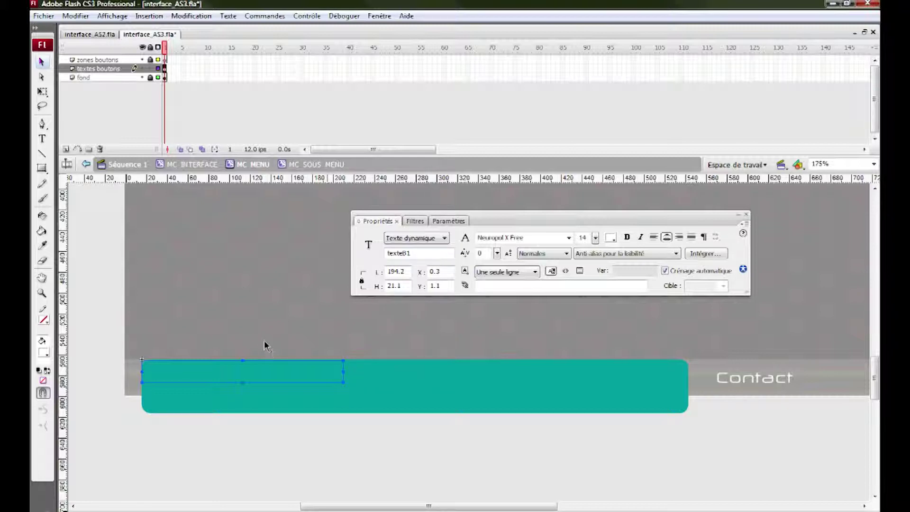
{"action": "left_click", "coordinate": [251, 327]}
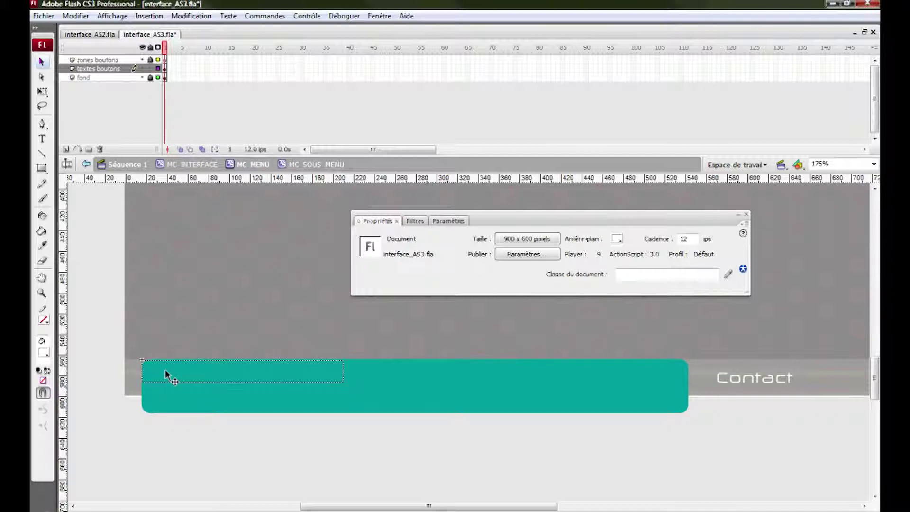
- Embed the uppercase and lowercase character sets in the texteB1 field, plus the extra characters 23/
{"action": "left_click", "coordinate": [219, 366]}
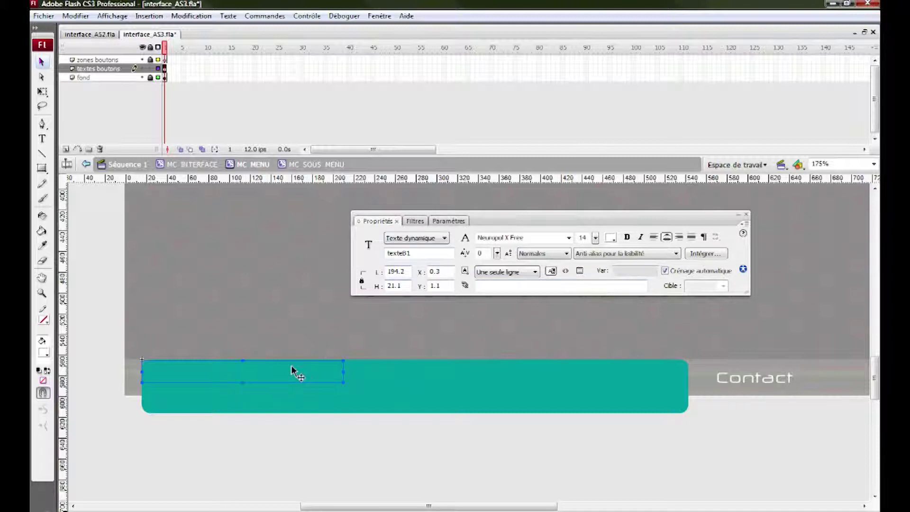
{"action": "left_click", "coordinate": [706, 254]}
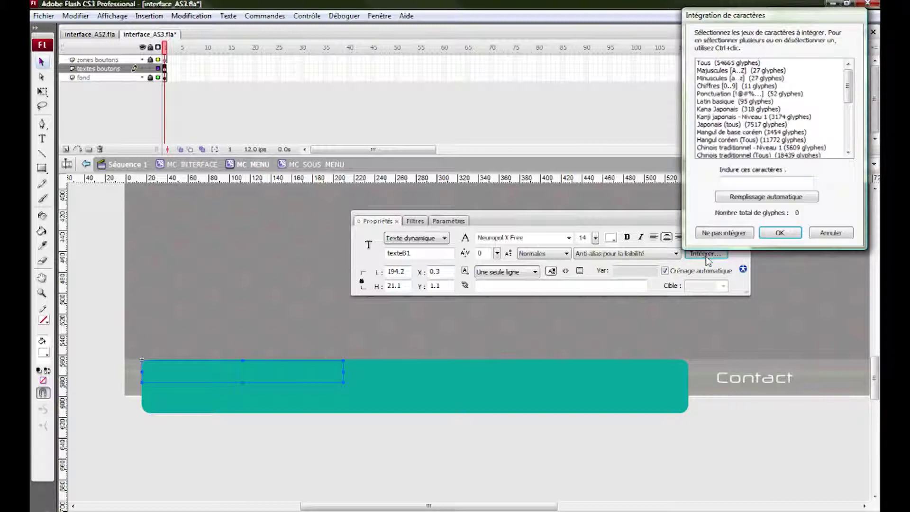
{"action": "left_click_drag", "start_coordinate": [778, 17], "coordinate": [640, 99]}
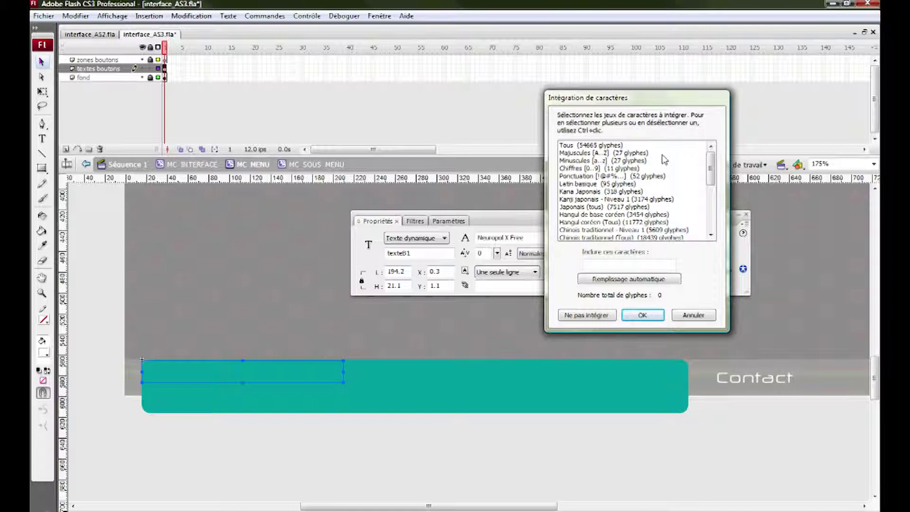
{"action": "left_click", "coordinate": [601, 153]}
{"action": "left_click", "coordinate": [600, 161], "text": "ctrl"}
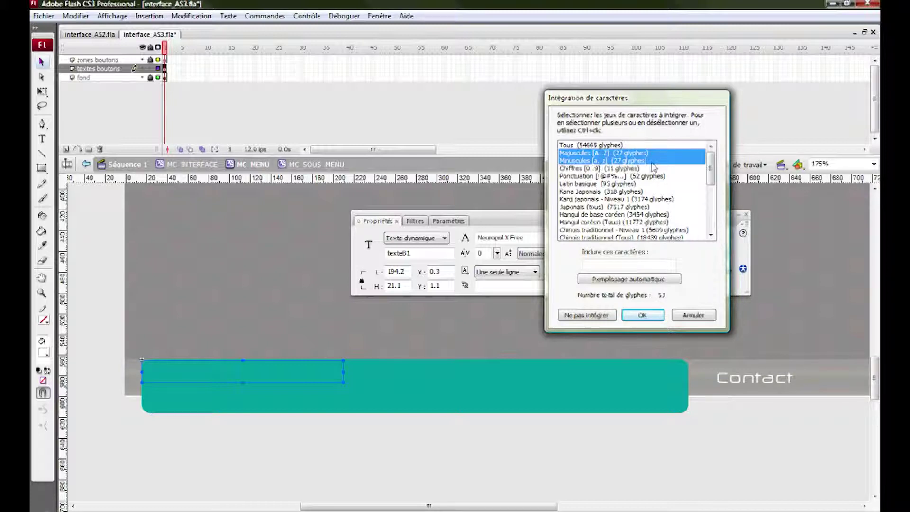
{"action": "left_click", "coordinate": [603, 168], "text": "ctrl"}
{"action": "left_click", "coordinate": [603, 170], "text": "ctrl"}
{"action": "left_click", "coordinate": [597, 265]}
{"action": "type", "text": "23/"}
{"action": "left_click", "coordinate": [647, 315]}
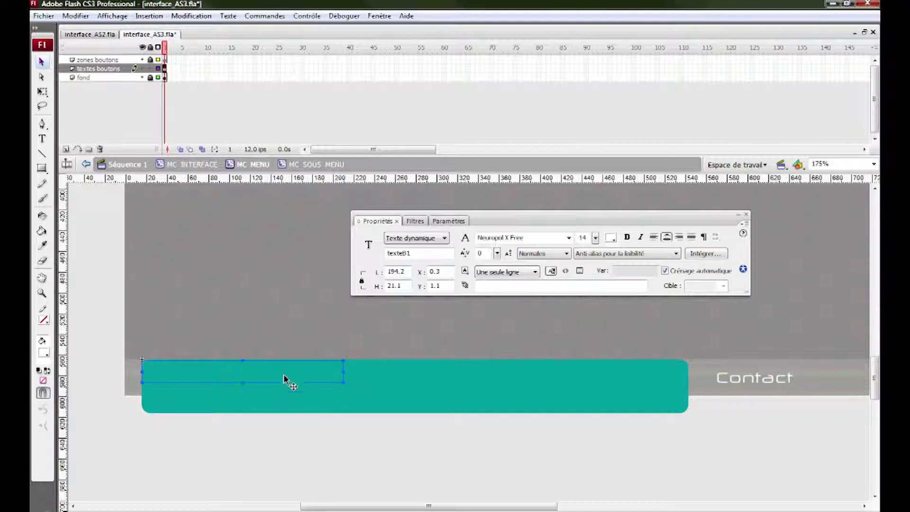
- Duplicate texteB1 beside itself as texteB2, narrow both fields to about 176 px wide and place texteB2 at about X 180.3
{"action": "left_click_drag", "start_coordinate": [279, 364], "coordinate": [482, 365]}
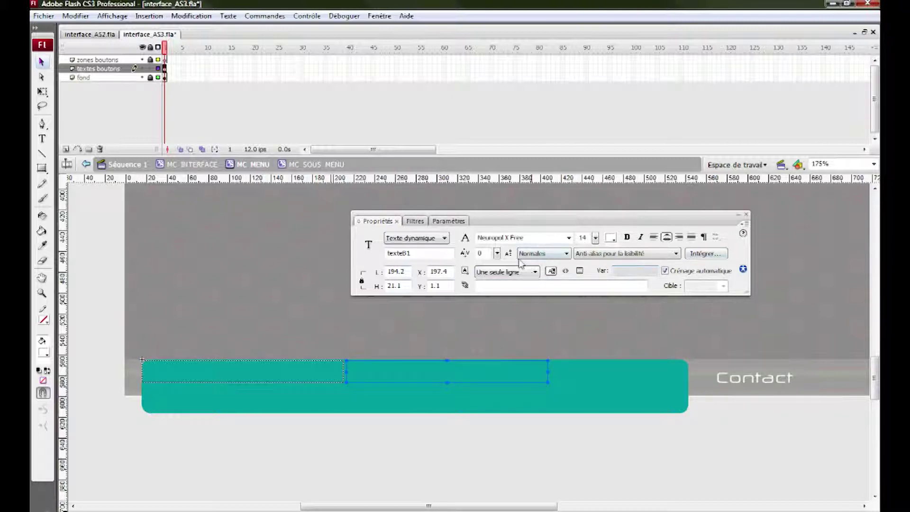
{"action": "double_click", "coordinate": [413, 253]}
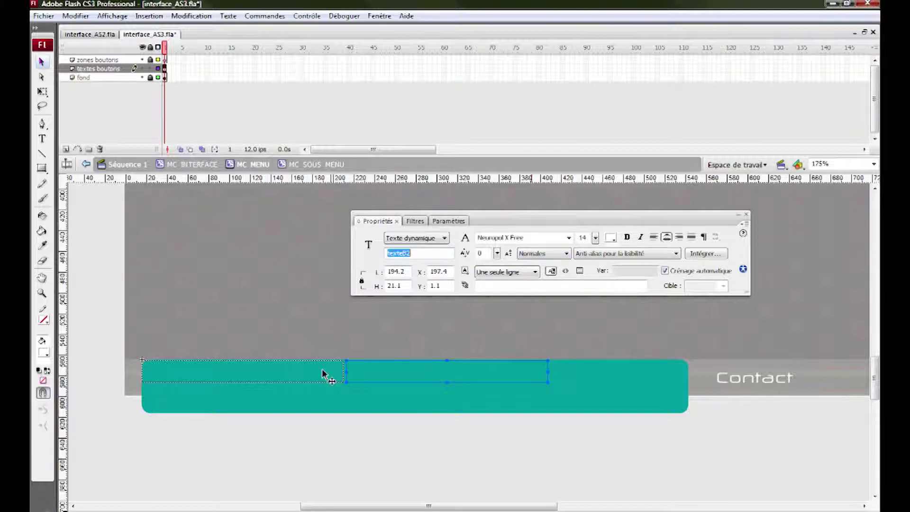
{"action": "left_click", "coordinate": [335, 372]}
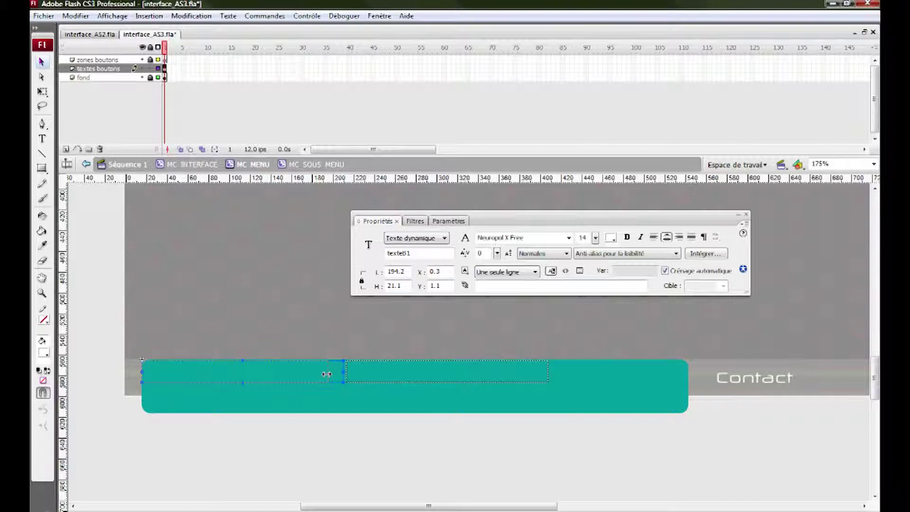
{"action": "left_click", "coordinate": [420, 367]}
{"action": "left_click_drag", "start_coordinate": [420, 368], "coordinate": [402, 366]}
{"action": "left_click_drag", "start_coordinate": [529, 371], "coordinate": [511, 371]}
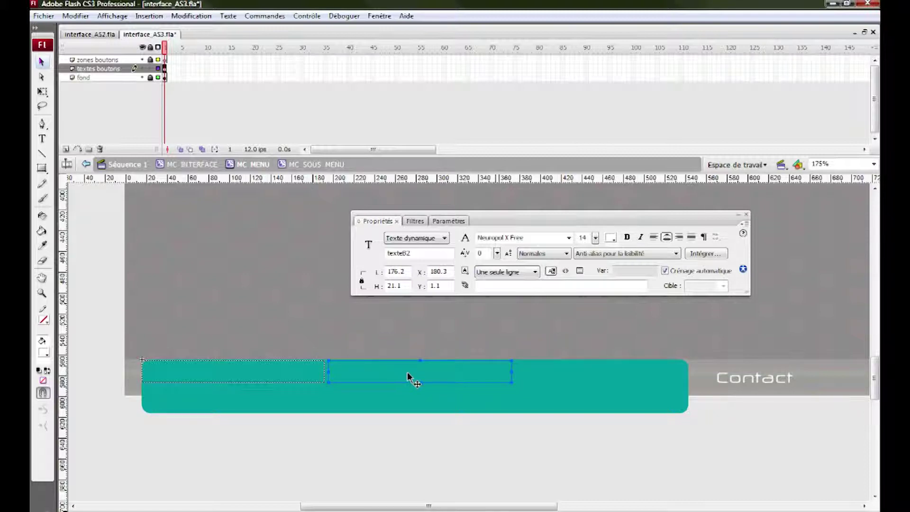
- Add a third copy of the text field at the teal background's right end, about 165 px wide, and rename its instance
{"action": "left_click", "coordinate": [582, 382]}
{"action": "left_click_drag", "start_coordinate": [699, 372], "coordinate": [687, 372]}
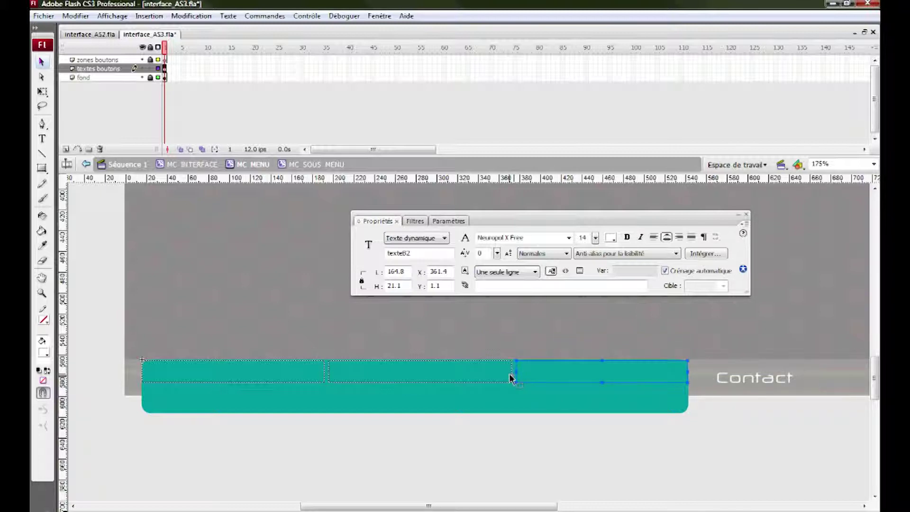
{"action": "left_click", "coordinate": [417, 257]}
{"action": "key", "text": "Return"}
- Narrow the middle field texteB2 slightly from its right edge to widen the gap before the third field
{"action": "left_click", "coordinate": [463, 371]}
{"action": "left_click_drag", "start_coordinate": [509, 370], "coordinate": [505, 371]}
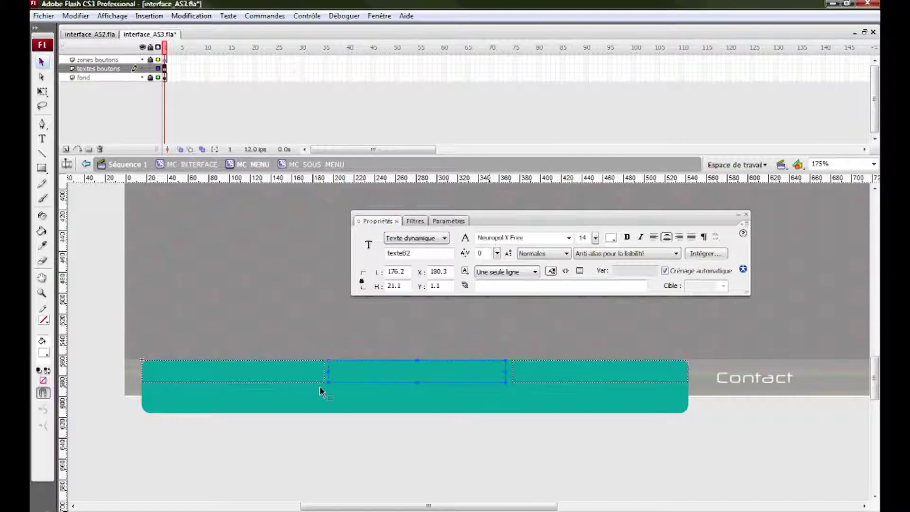
{"action": "left_click", "coordinate": [406, 326]}
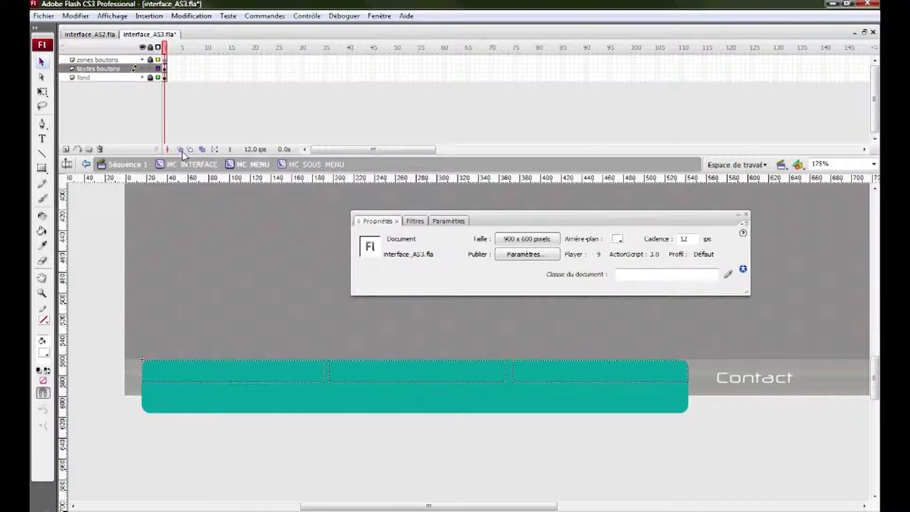
- Lock textes boutons and place B_INVISIBLE from the library's BOUTONS folder on the zones boutons layer, over the background's upper-left edge
{"action": "left_click", "coordinate": [150, 69]}
{"action": "left_click", "coordinate": [165, 60]}
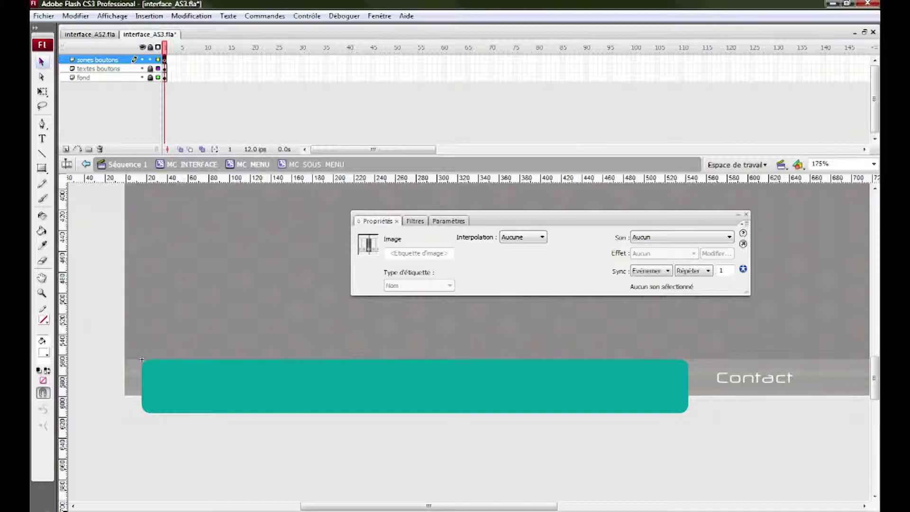
{"action": "key", "text": "ctrl+l"}
{"action": "left_click_drag", "start_coordinate": [774, 84], "coordinate": [701, 76]}
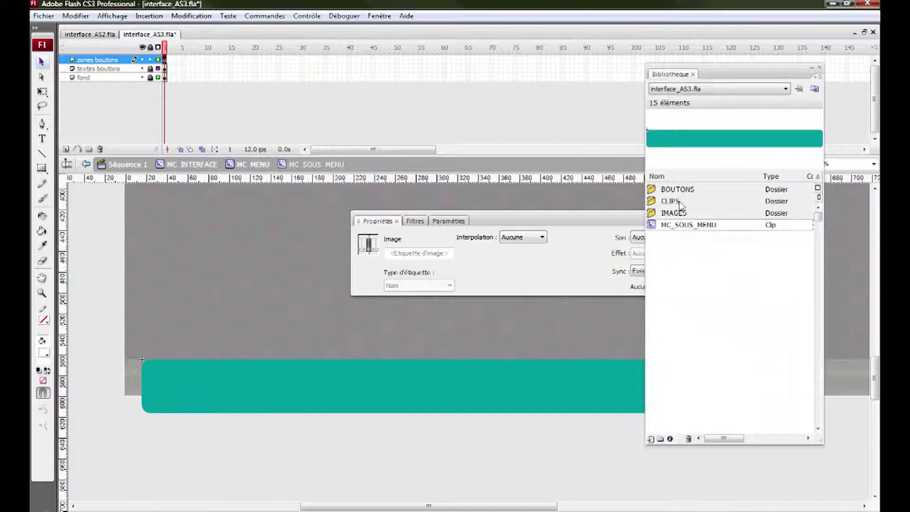
{"action": "double_click", "coordinate": [650, 190]}
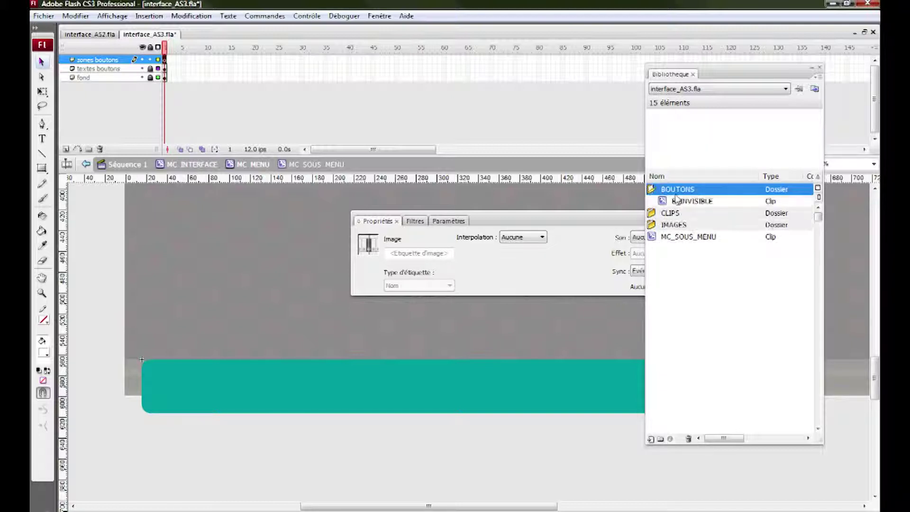
{"action": "left_click", "coordinate": [682, 204]}
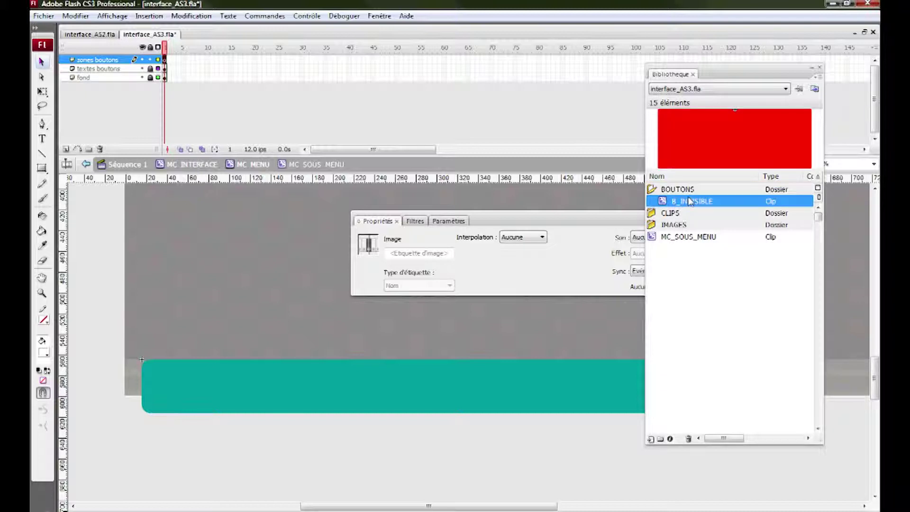
{"action": "left_click_drag", "start_coordinate": [664, 203], "coordinate": [235, 355]}
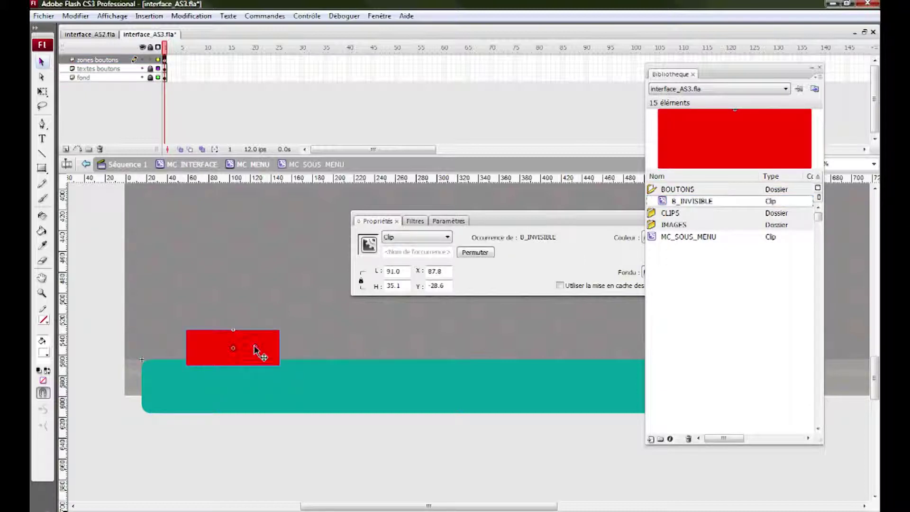
- Lock zones boutons, unlock textes boutons and place two vertical guides in the gaps between the three text fields
{"action": "left_click", "coordinate": [153, 60]}
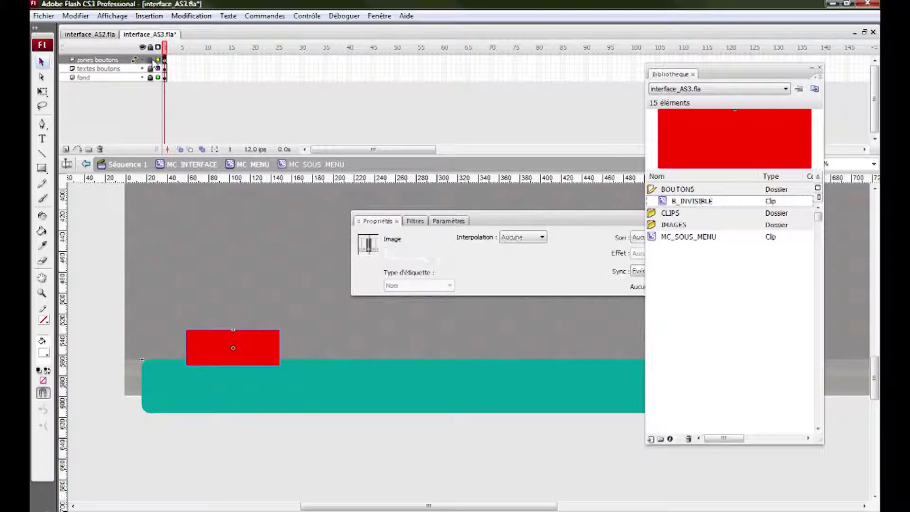
{"action": "left_click", "coordinate": [136, 70]}
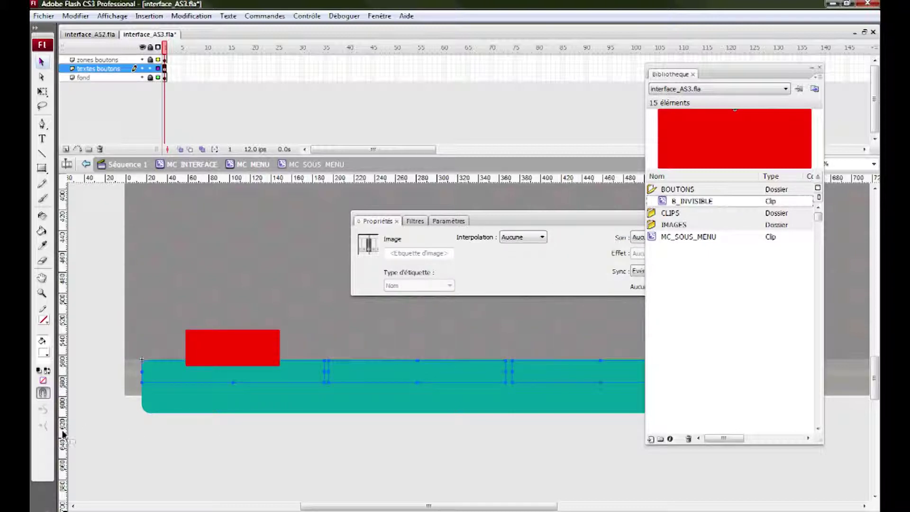
{"action": "left_click_drag", "start_coordinate": [63, 434], "coordinate": [327, 437]}
{"action": "left_click_drag", "start_coordinate": [63, 429], "coordinate": [509, 431]}
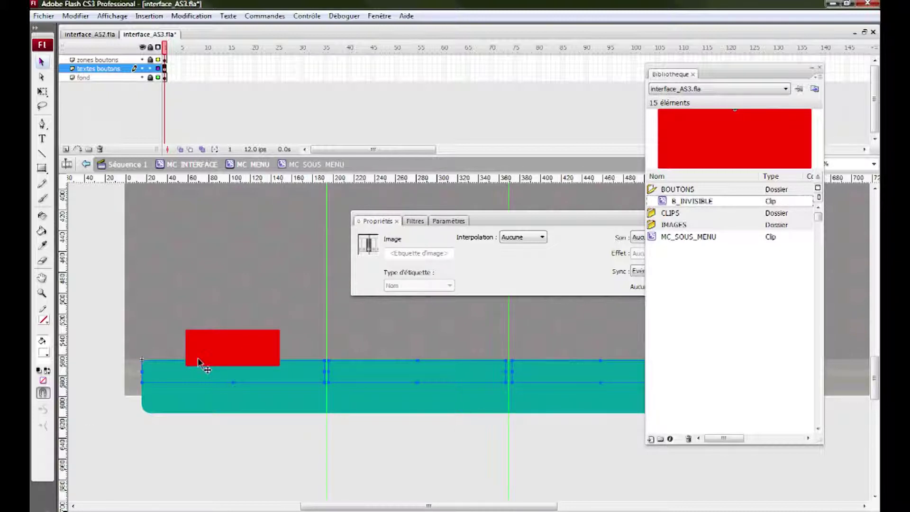
- Move the B_INVISIBLE instance down to the teal background's upper edge and widen it to about 165 px
{"action": "left_click", "coordinate": [250, 351]}
{"action": "left_click", "coordinate": [251, 353]}
{"action": "left_click_drag", "start_coordinate": [251, 357], "coordinate": [255, 380]}
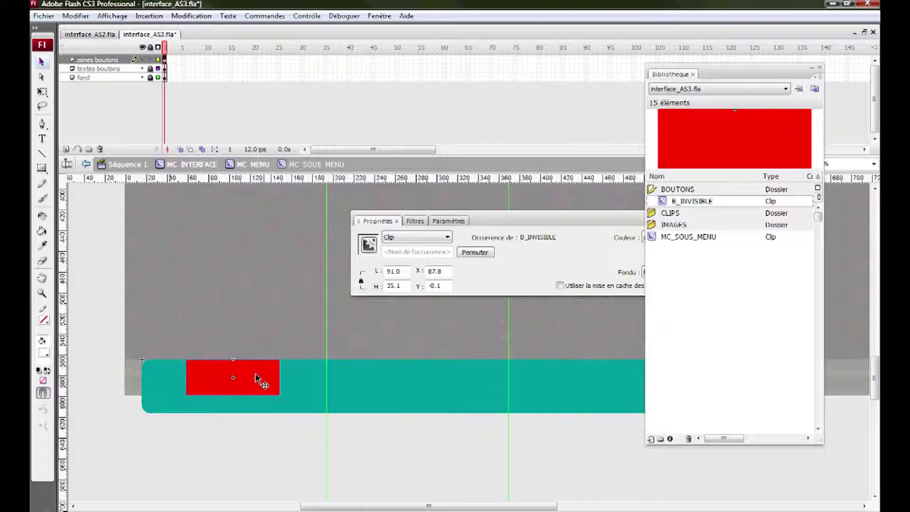
{"action": "left_click", "coordinate": [42, 91]}
{"action": "left_click_drag", "start_coordinate": [142, 359], "coordinate": [325, 395]}
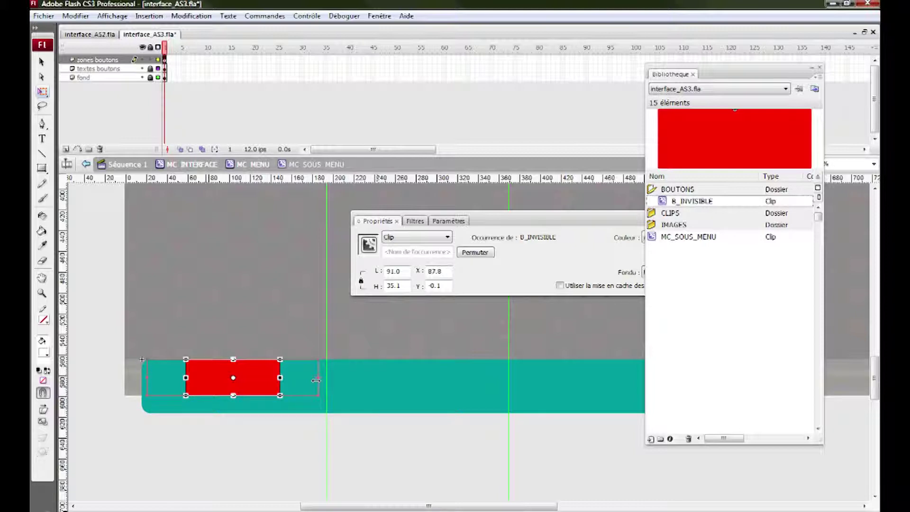
{"action": "left_click_drag", "start_coordinate": [316, 380], "coordinate": [318, 380]}
- Reduce the red B_INVISIBLE zone's height to about 24 px and align it over the first text field at about Y 0.6
{"action": "double_click", "coordinate": [234, 387]}
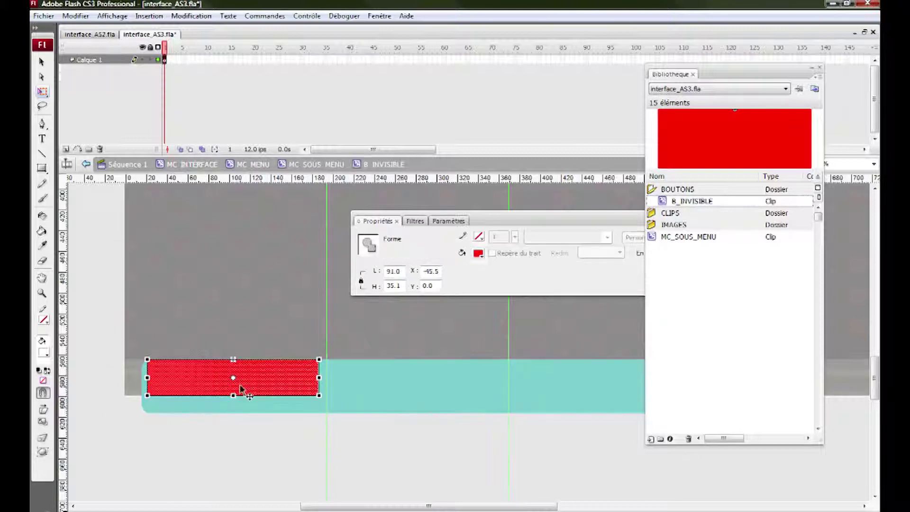
{"action": "double_click", "coordinate": [240, 436]}
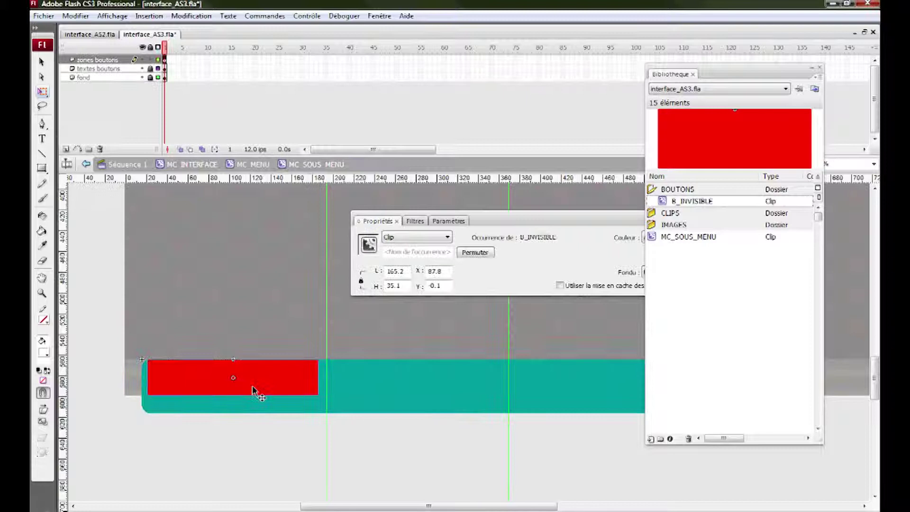
{"action": "left_click_drag", "start_coordinate": [233, 395], "coordinate": [233, 389]}
{"action": "left_click", "coordinate": [42, 62]}
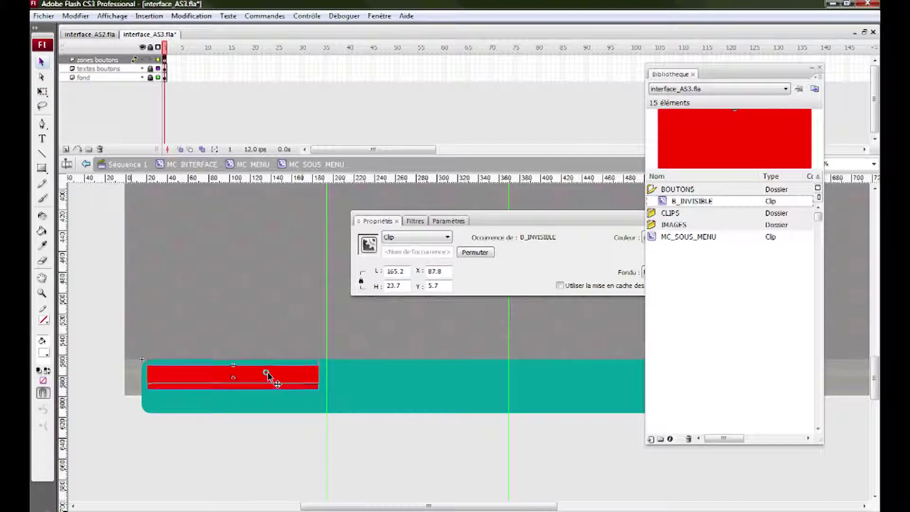
{"action": "left_click_drag", "start_coordinate": [267, 378], "coordinate": [268, 372]}
{"action": "left_click", "coordinate": [150, 65]}
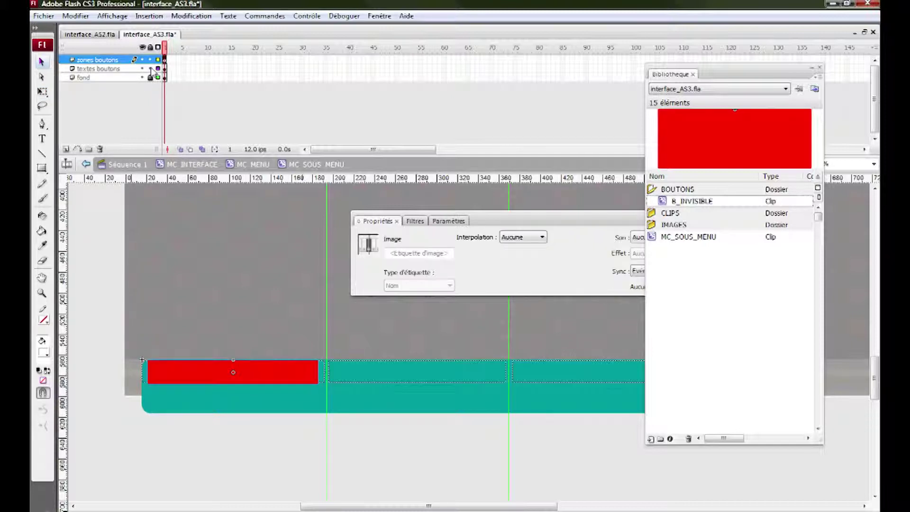
{"action": "left_click", "coordinate": [286, 378]}
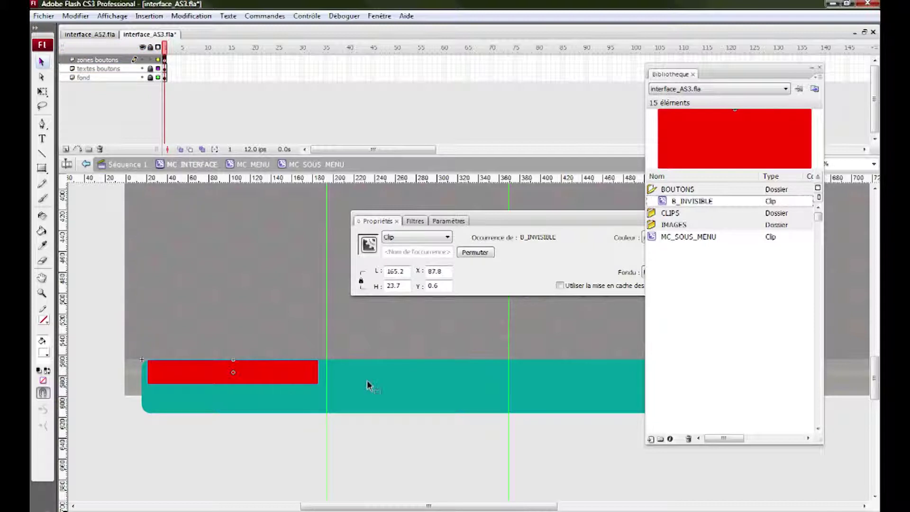
- Close the library, give the red zone the instance name zoneB1 and set its colour effect to Alpha 0%
{"action": "key", "text": "ctrl+l"}
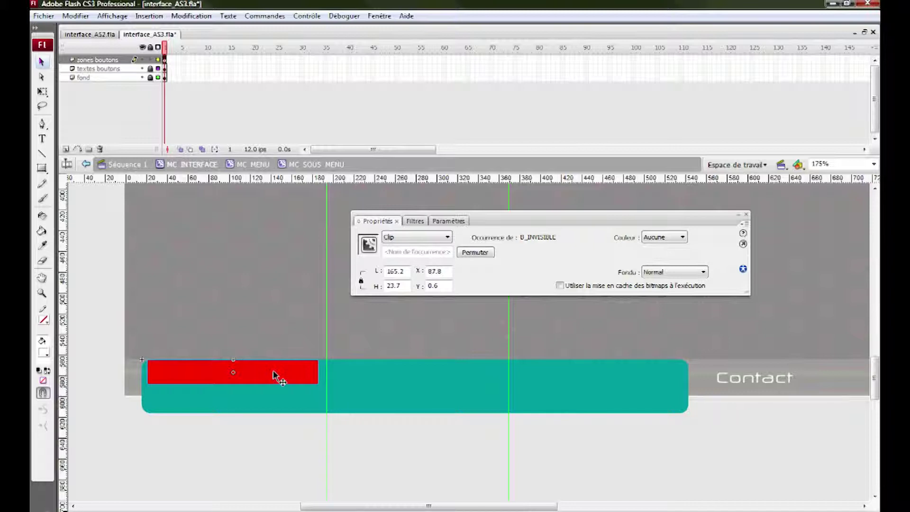
{"action": "left_click", "coordinate": [429, 254]}
{"action": "type", "text": "zoneB1"}
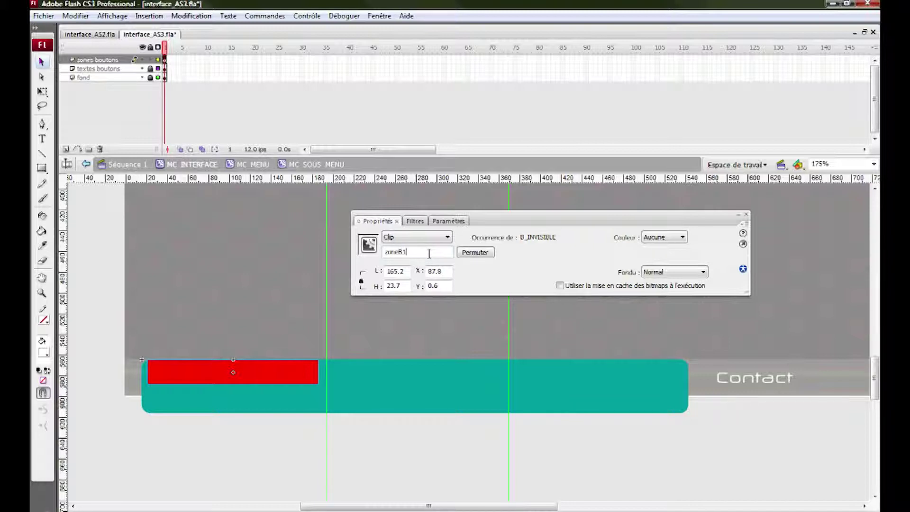
{"action": "key", "text": "Return"}
{"action": "left_click", "coordinate": [673, 239]}
{"action": "left_click", "coordinate": [661, 276]}
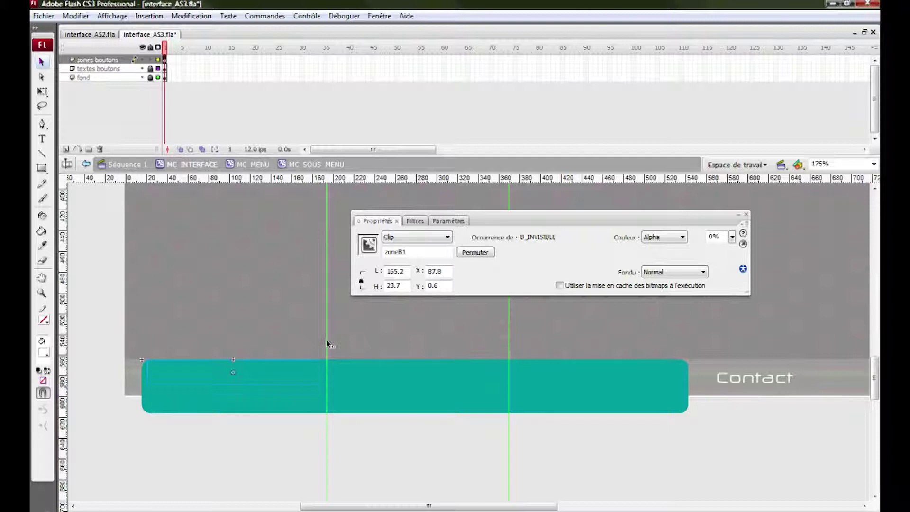
- Duplicate zoneB1 between the two guides at about X 267.7 and name the copy zoneB2
{"action": "left_click_drag", "start_coordinate": [280, 388], "coordinate": [468, 392]}
{"action": "left_click", "coordinate": [431, 255]}
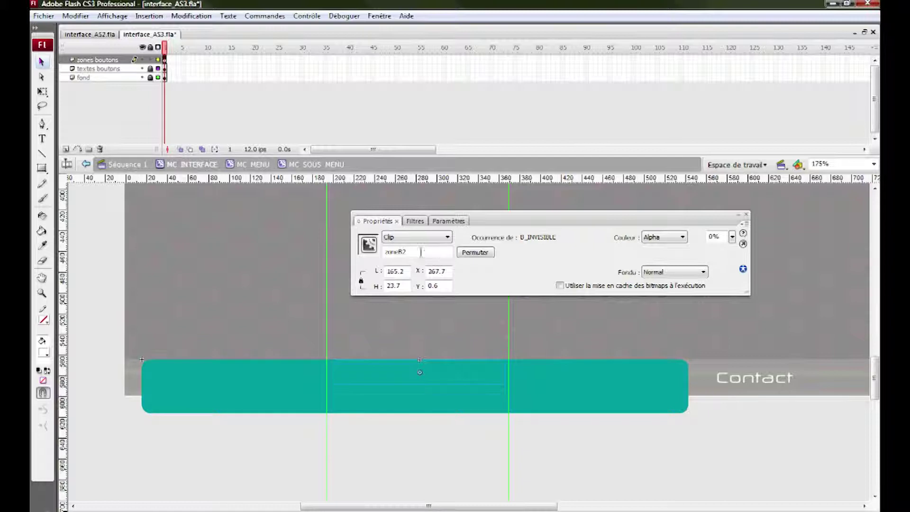
{"action": "key", "text": "Return"}
- Duplicate the zone over the third text field at about X 439.6 and name the copy zoneB3
{"action": "left_click", "coordinate": [487, 377]}
{"action": "left_click", "coordinate": [566, 386]}
{"action": "left_click", "coordinate": [423, 253]}
{"action": "type", "text": "zoneB5"}
{"action": "key", "text": "Return"}
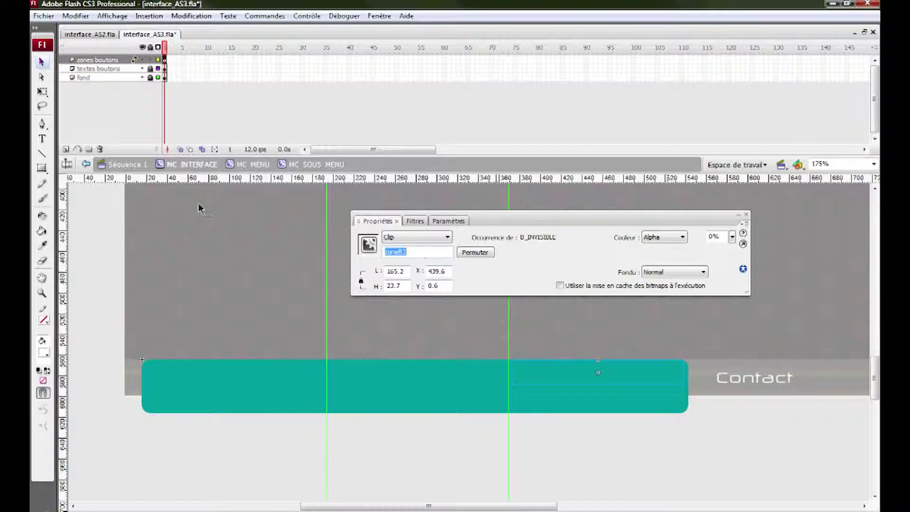
- Check the placement of all the zones and text fields, and lock the zones boutons and textes boutons layers
{"action": "left_click", "coordinate": [250, 265]}
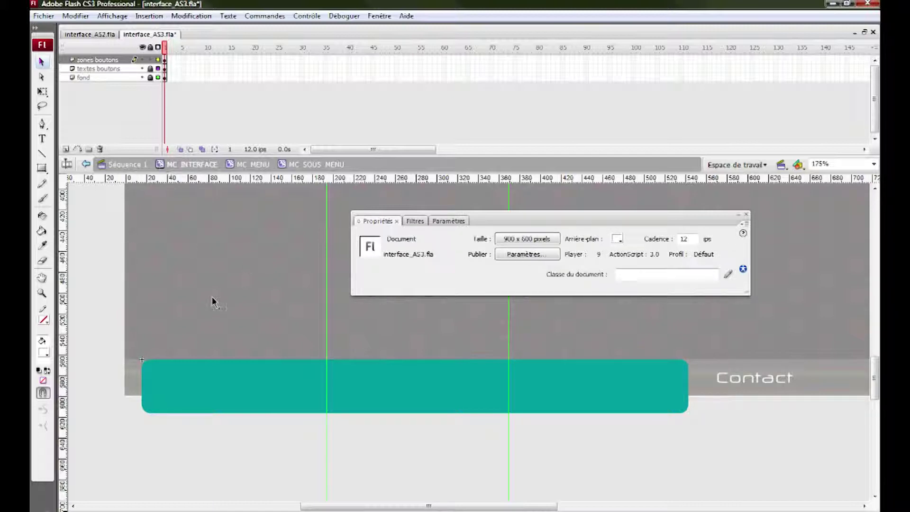
{"action": "key", "text": "ctrl+a"}
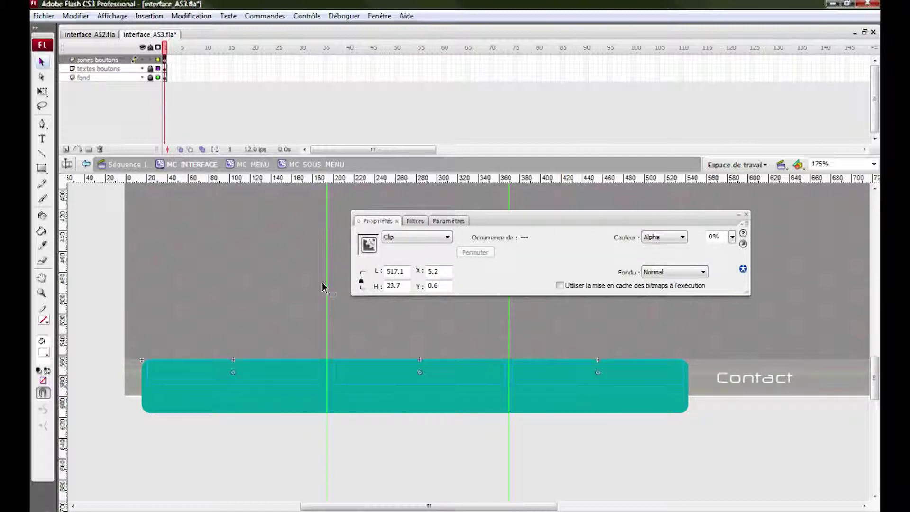
{"action": "left_click", "coordinate": [165, 60]}
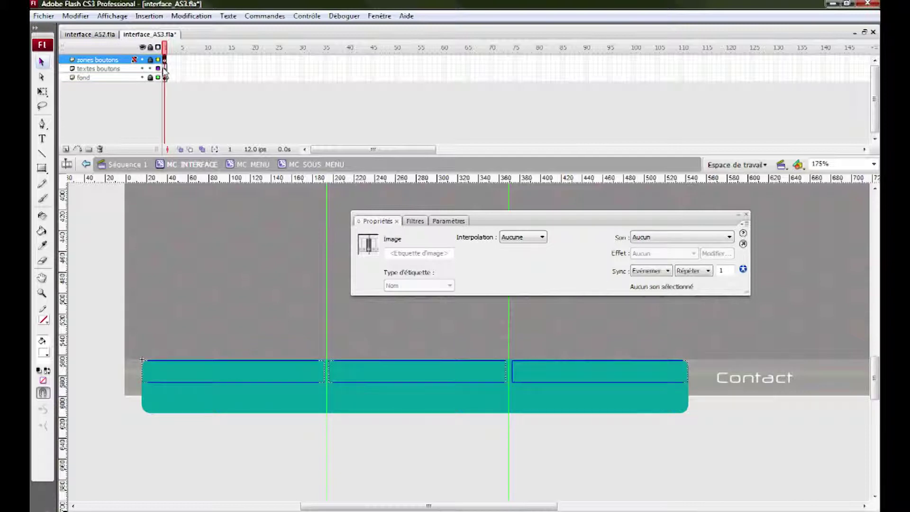
{"action": "left_click", "coordinate": [164, 69]}
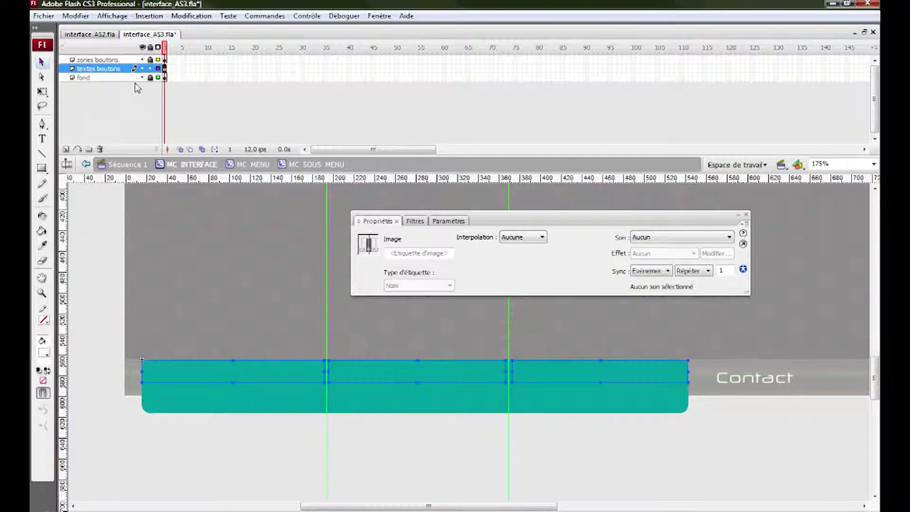
{"action": "left_click", "coordinate": [149, 69]}
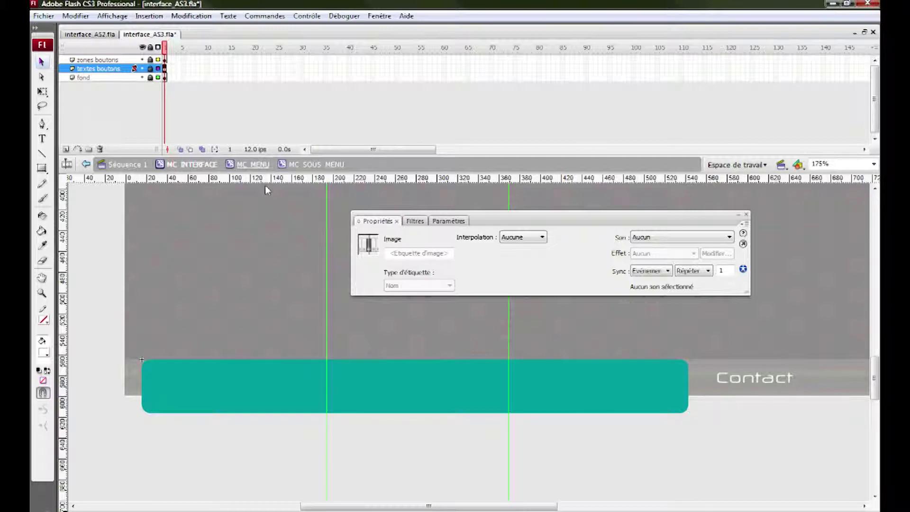
{"action": "left_click", "coordinate": [267, 244]}
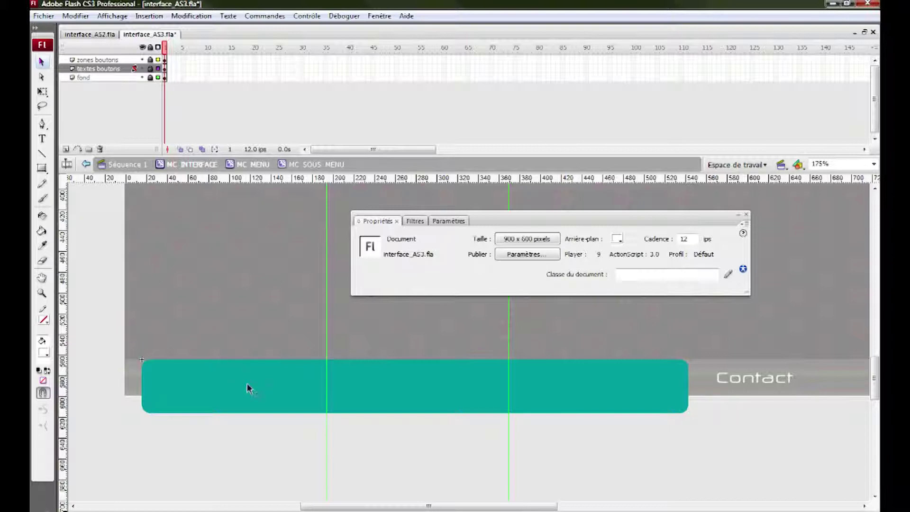